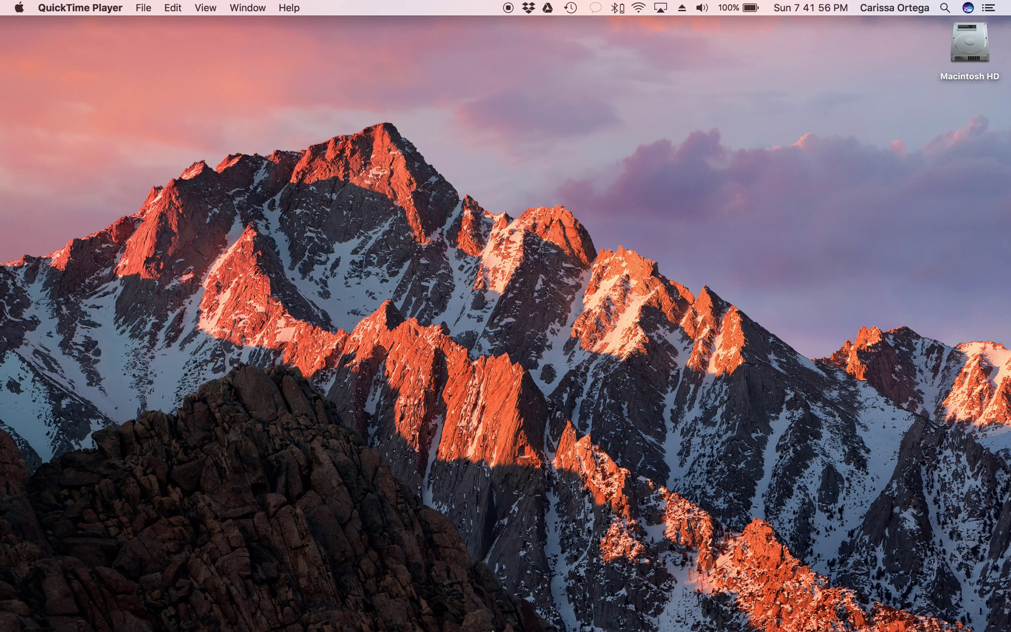
mouse_move(498, 628)
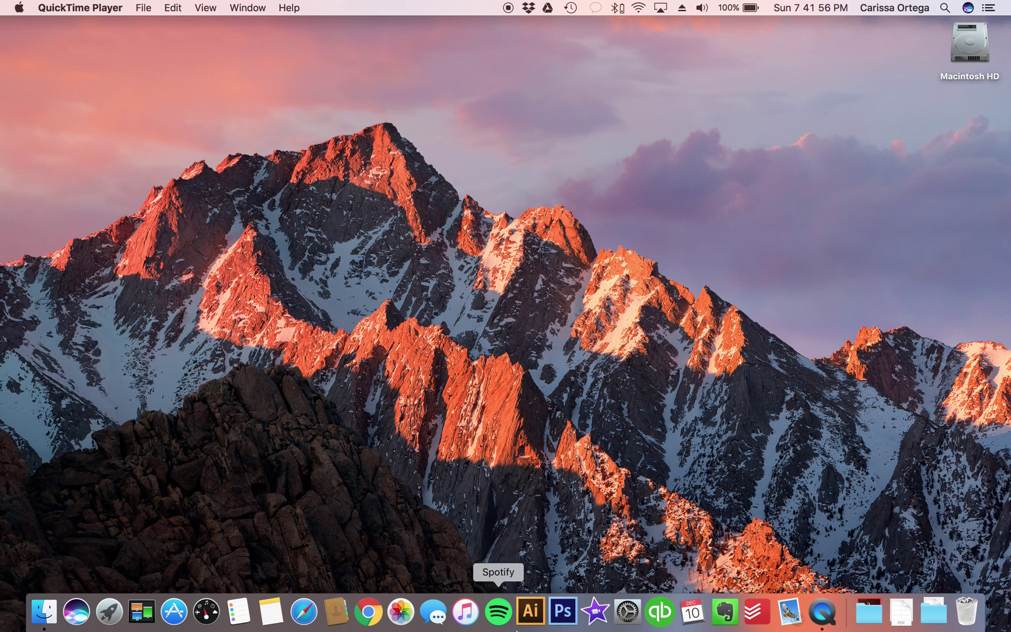
left_click(729, 621)
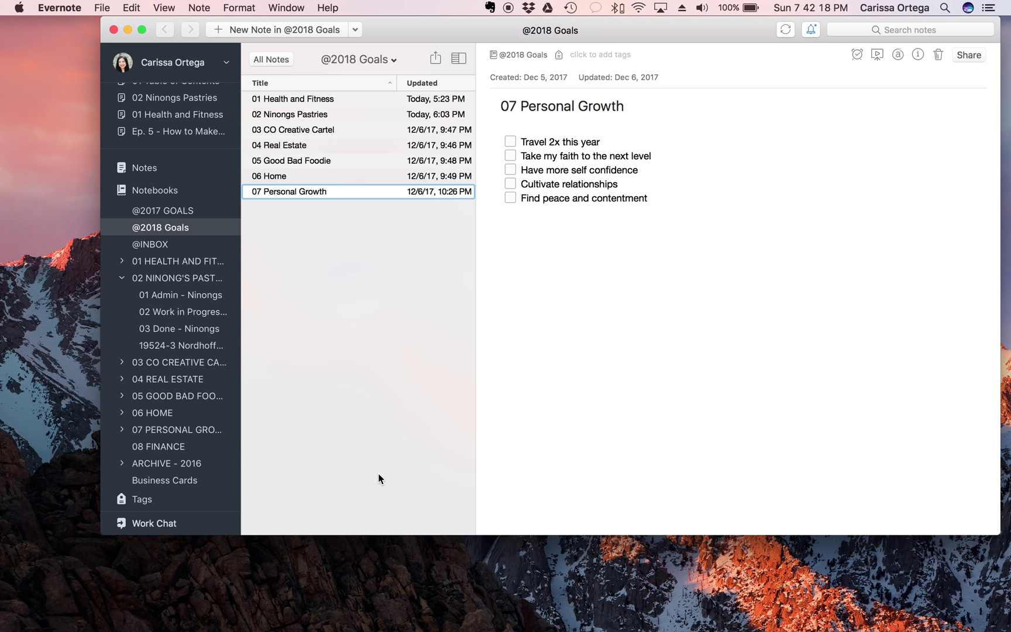
left_click(194, 246)
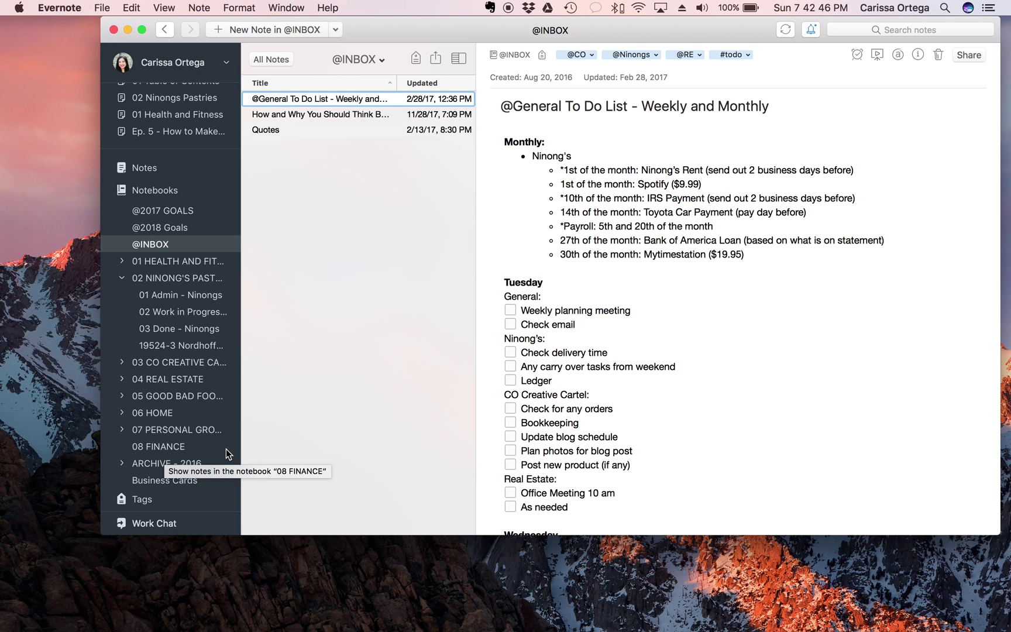
left_click(167, 233)
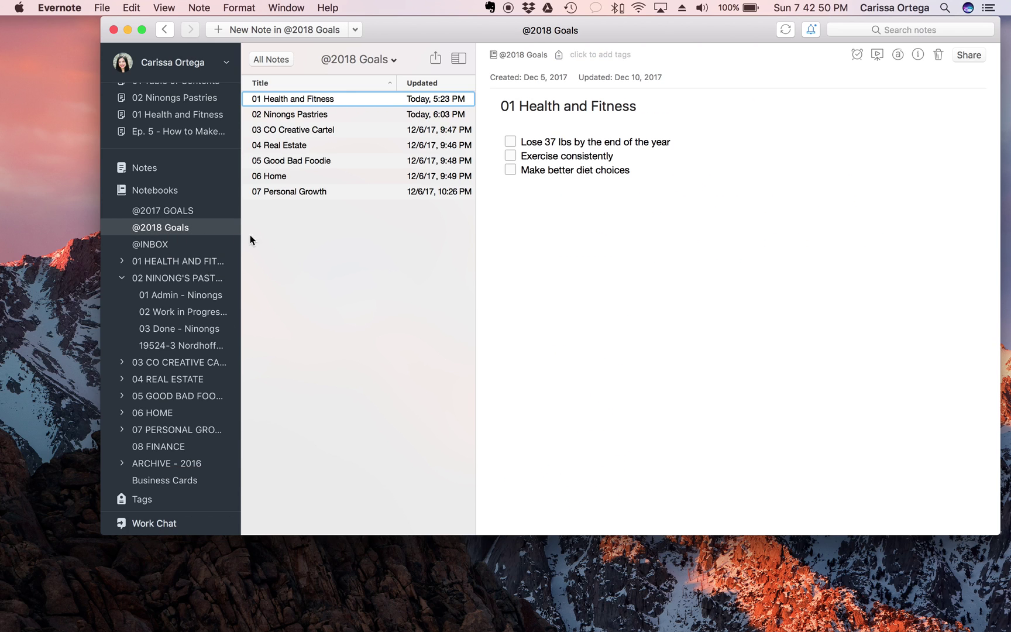
left_click(331, 115)
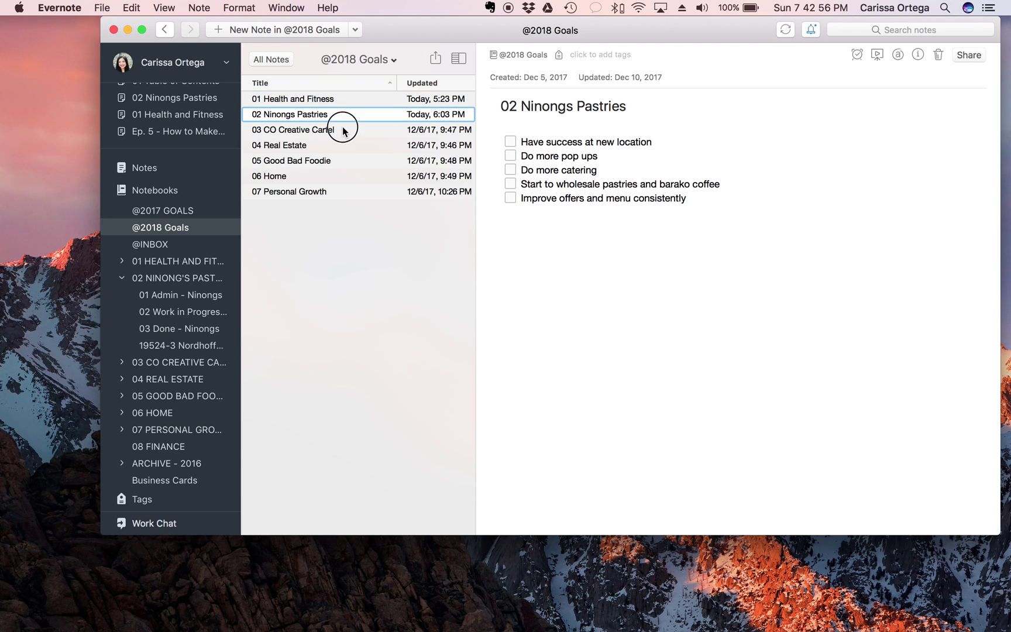
left_click(338, 129)
left_click(340, 145)
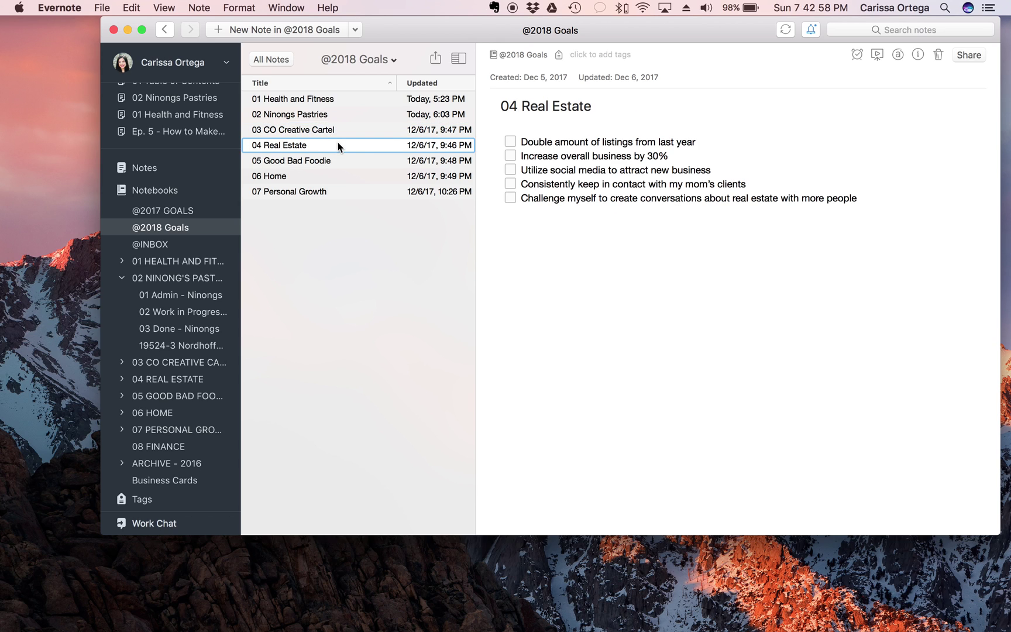
left_click(350, 160)
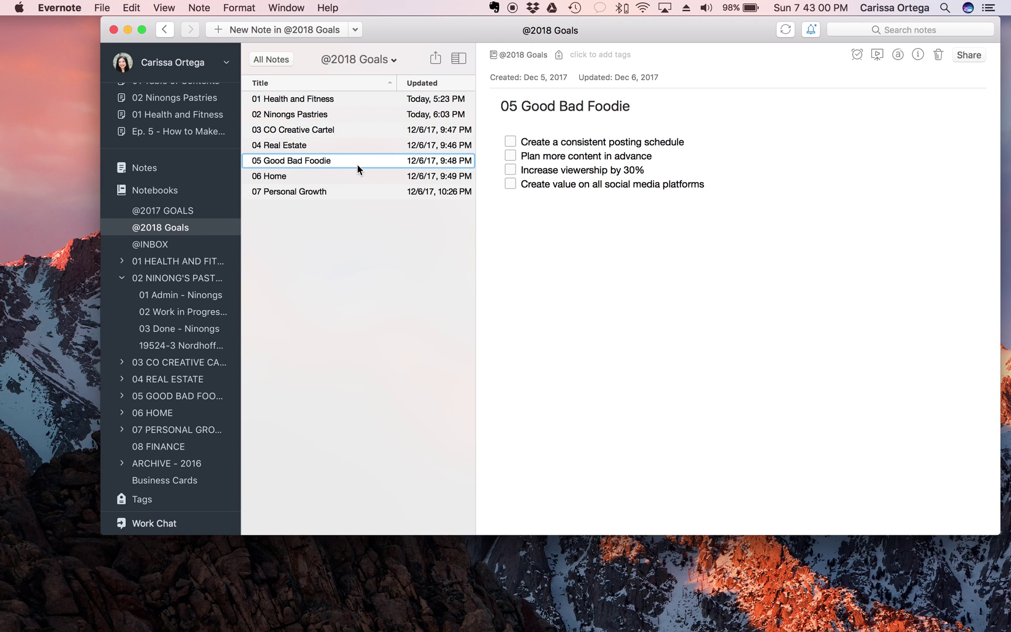
left_click(351, 175)
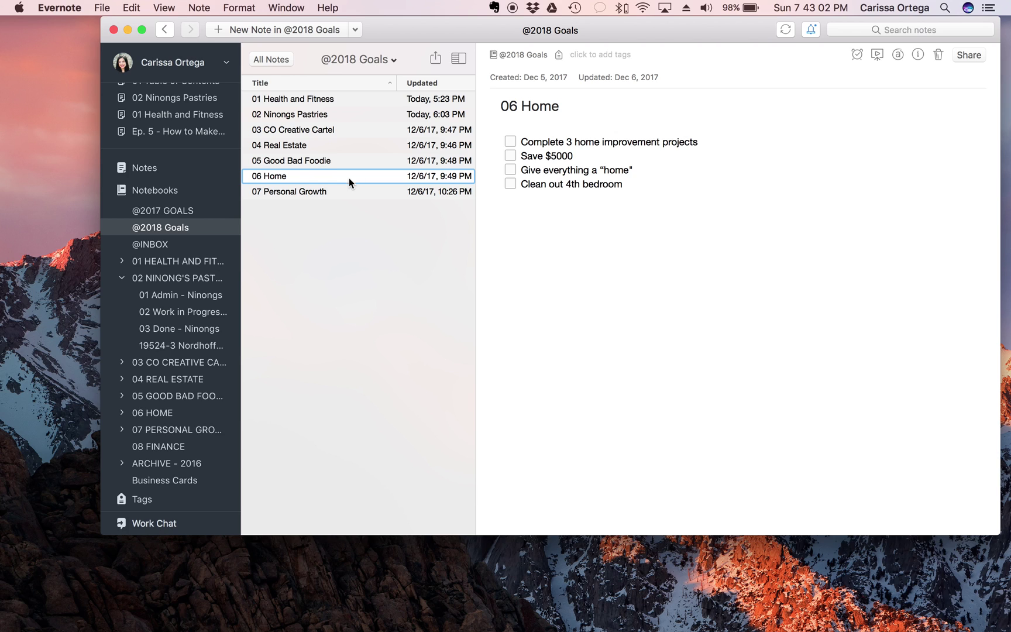
left_click(354, 194)
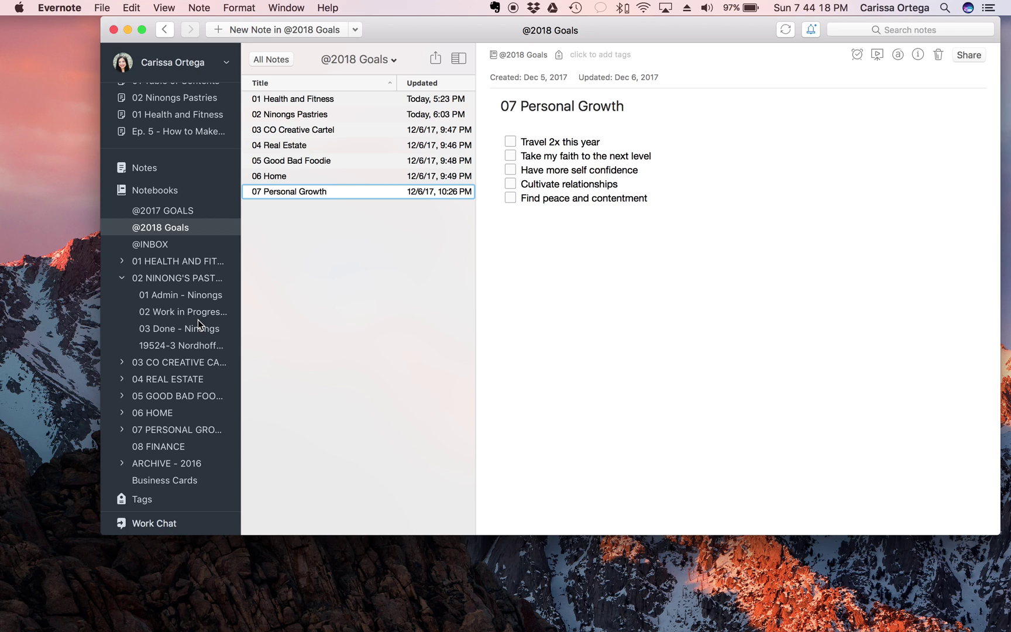
Step: Open 'Evernote Tagging System' from 04 Get Organized and place the cursor in its body
left_click(122, 427)
scroll(156, 436, "down", 3)
left_click(182, 431)
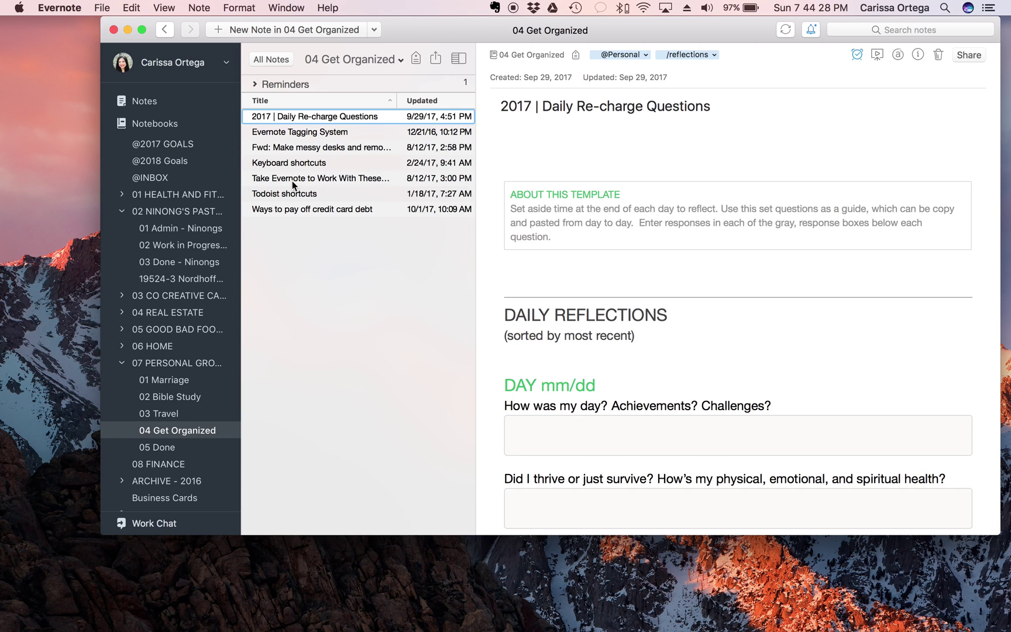
left_click(306, 134)
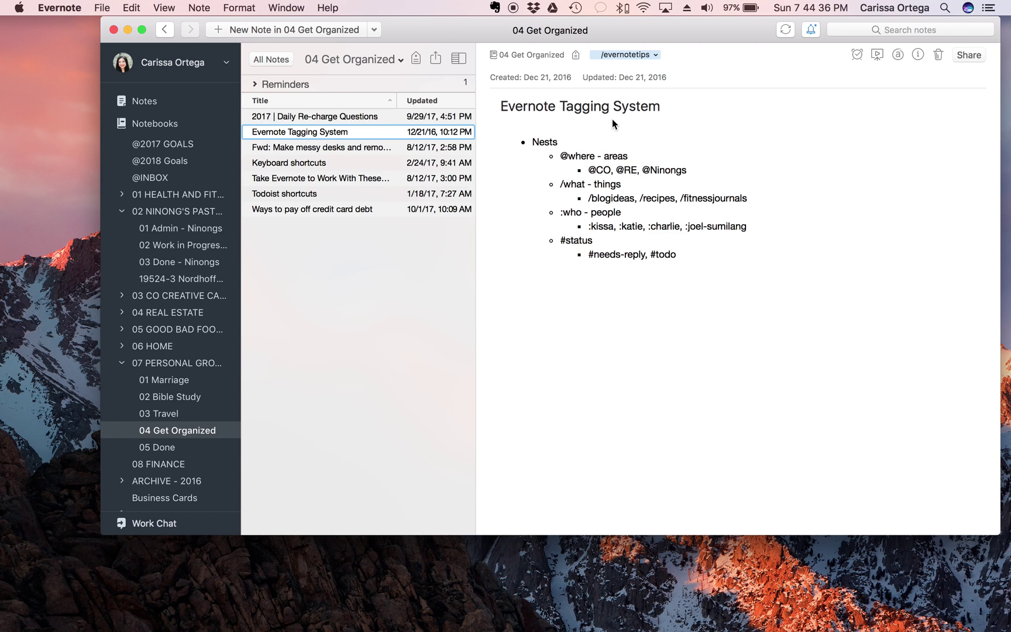
left_click(680, 55)
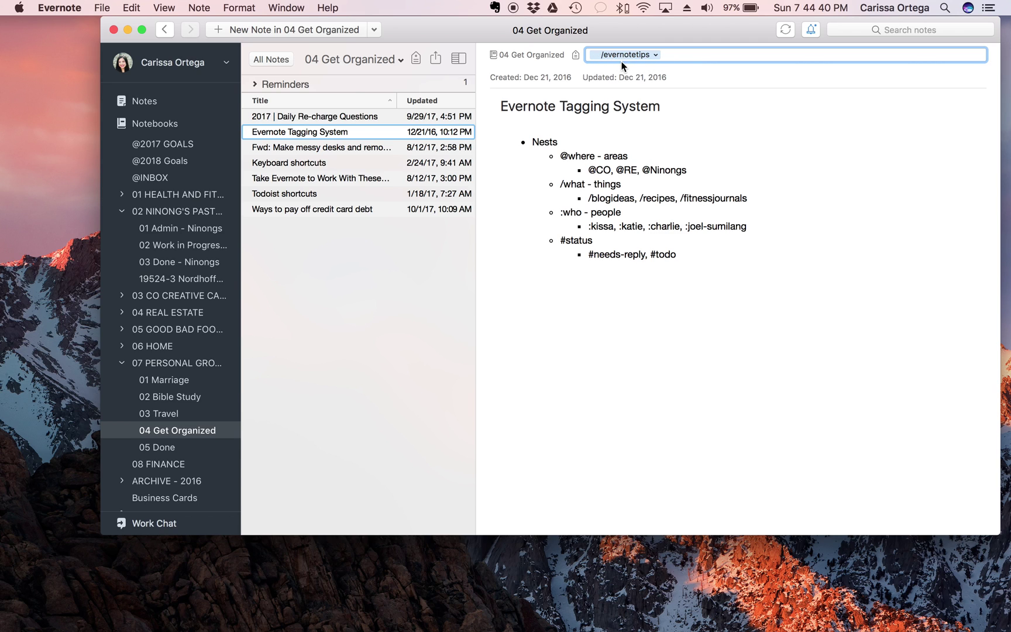
left_click(560, 156)
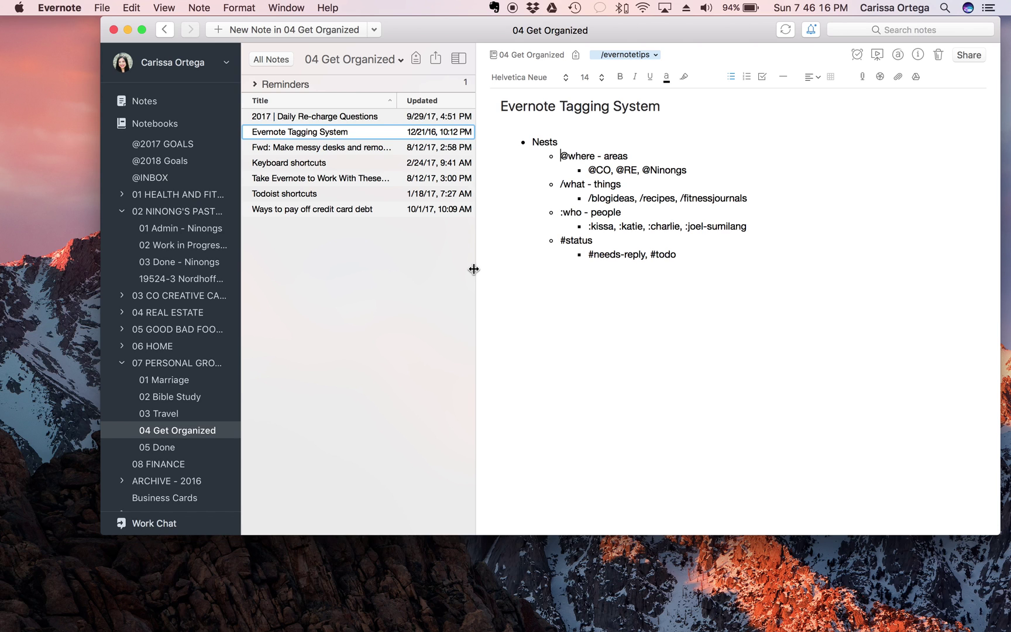
Step: Switch the sidebar to All Notes and scroll through the notes from every notebook
left_click(181, 114)
left_click(170, 104)
left_click(151, 103)
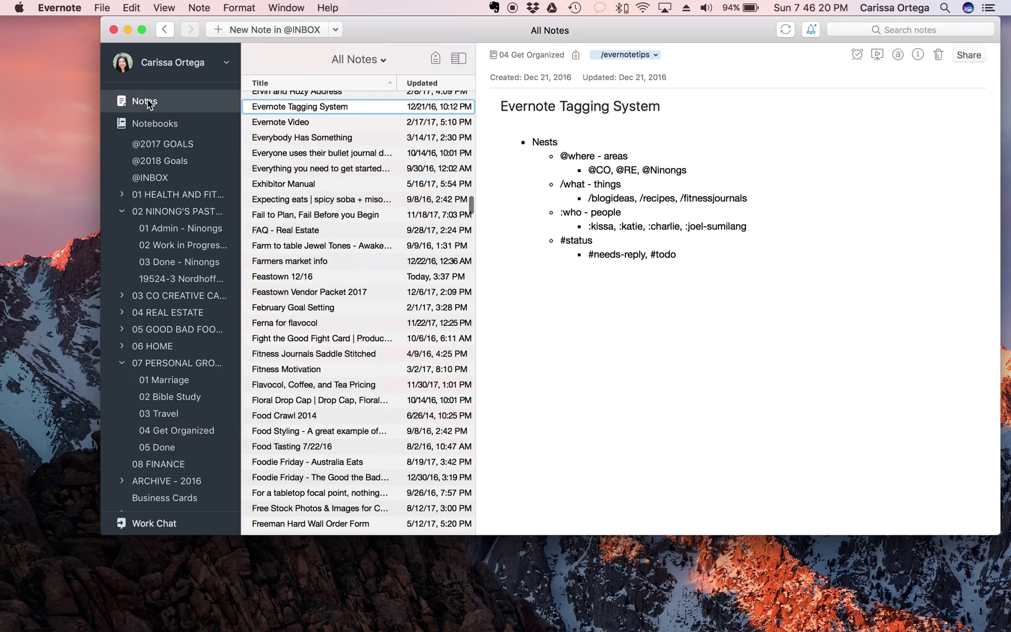
scroll(284, 155, "up", 20)
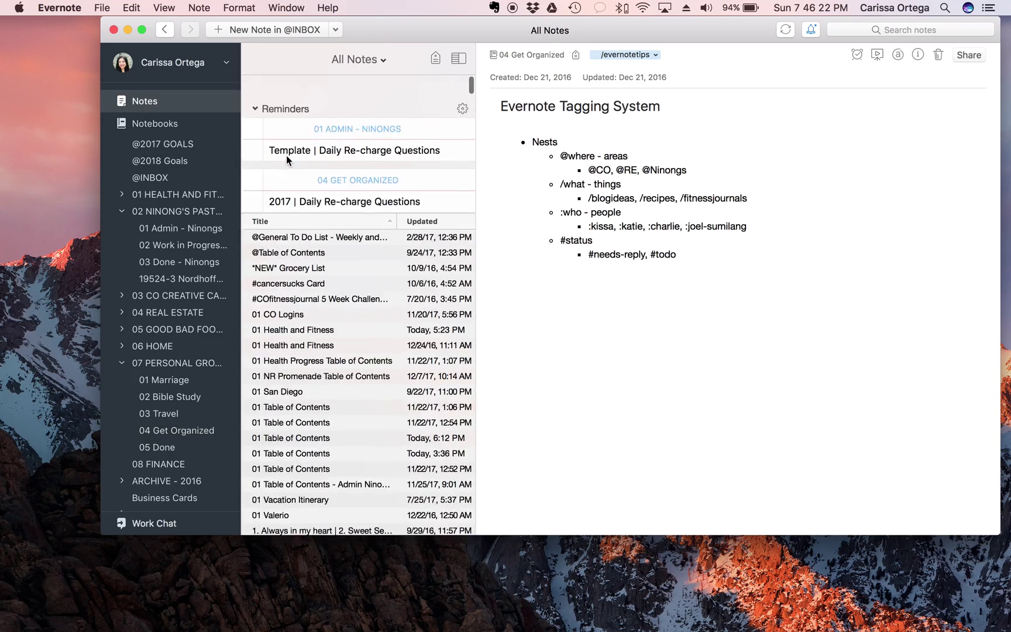
scroll(287, 158, "down", 10)
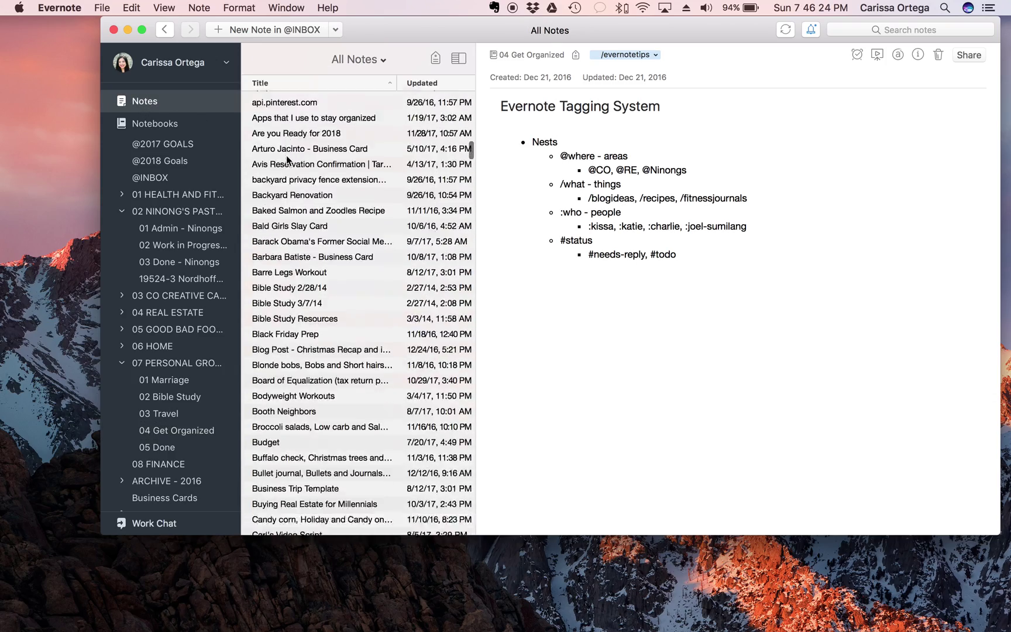
scroll(286, 155, "down", 20)
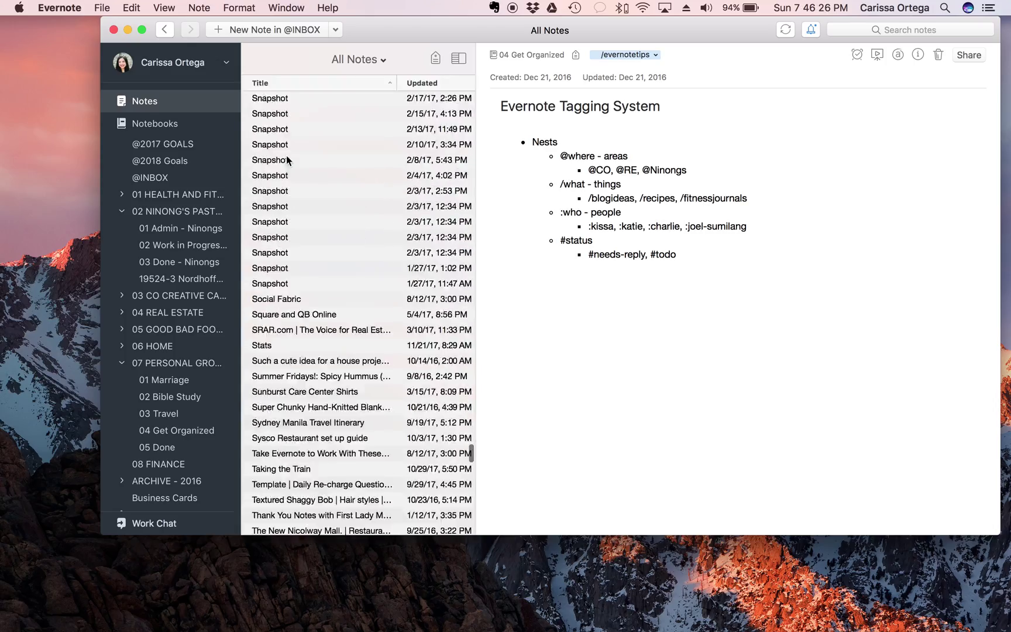
scroll(286, 158, "down", 10)
scroll(286, 158, "up", 20)
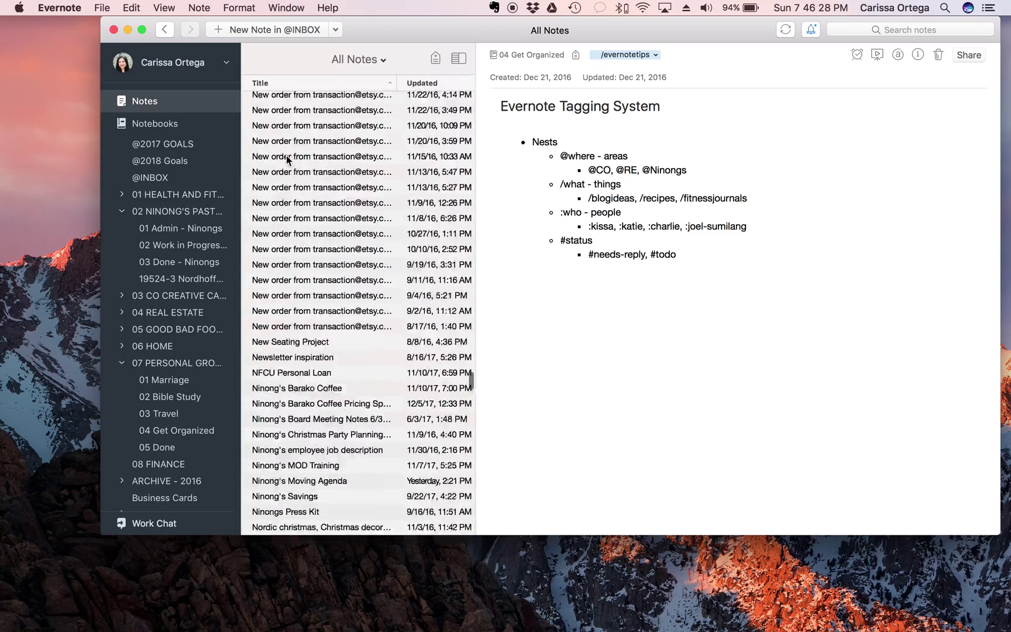
scroll(286, 155, "up", 20)
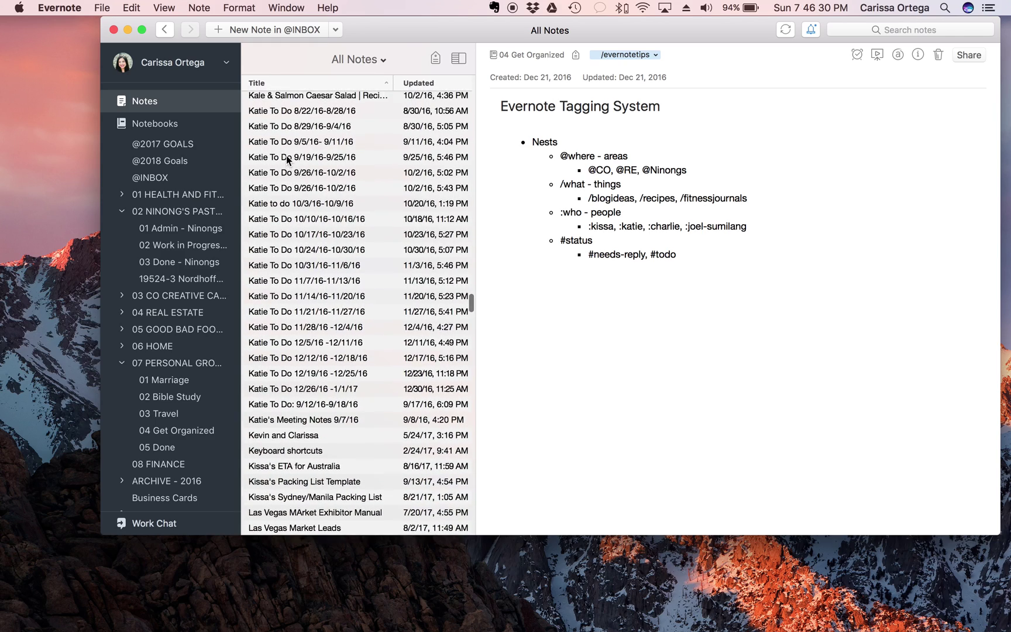
scroll(286, 159, "up", 15)
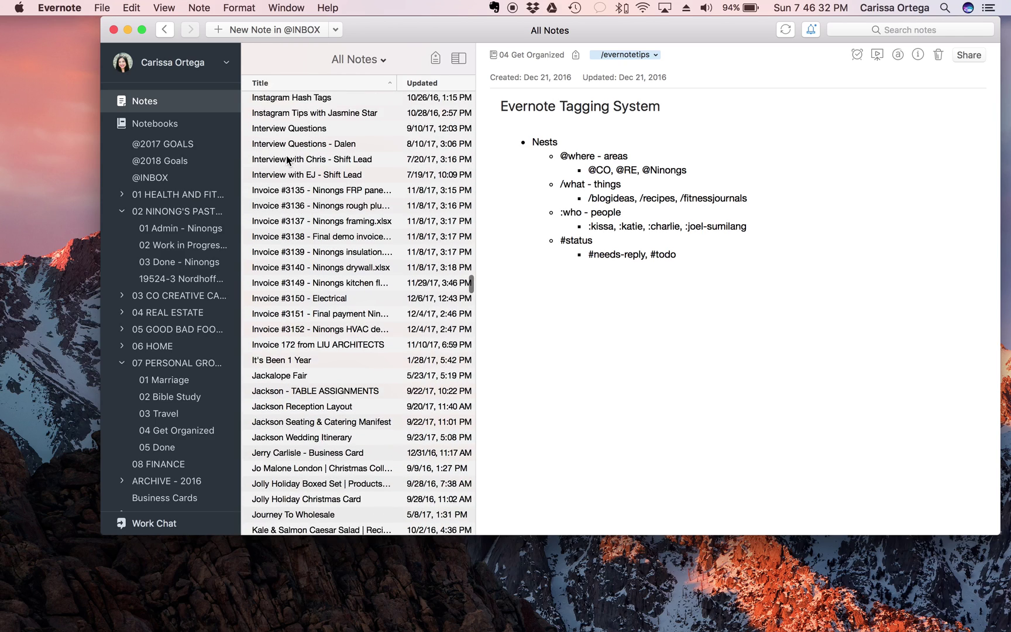
scroll(286, 160, "up", 3)
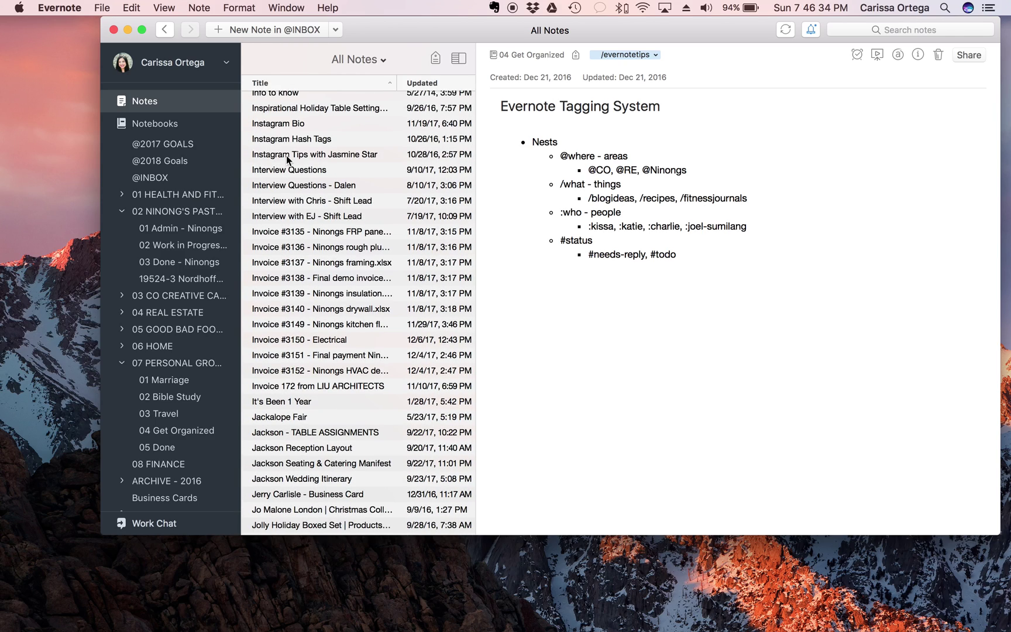
scroll(287, 160, "down", 5)
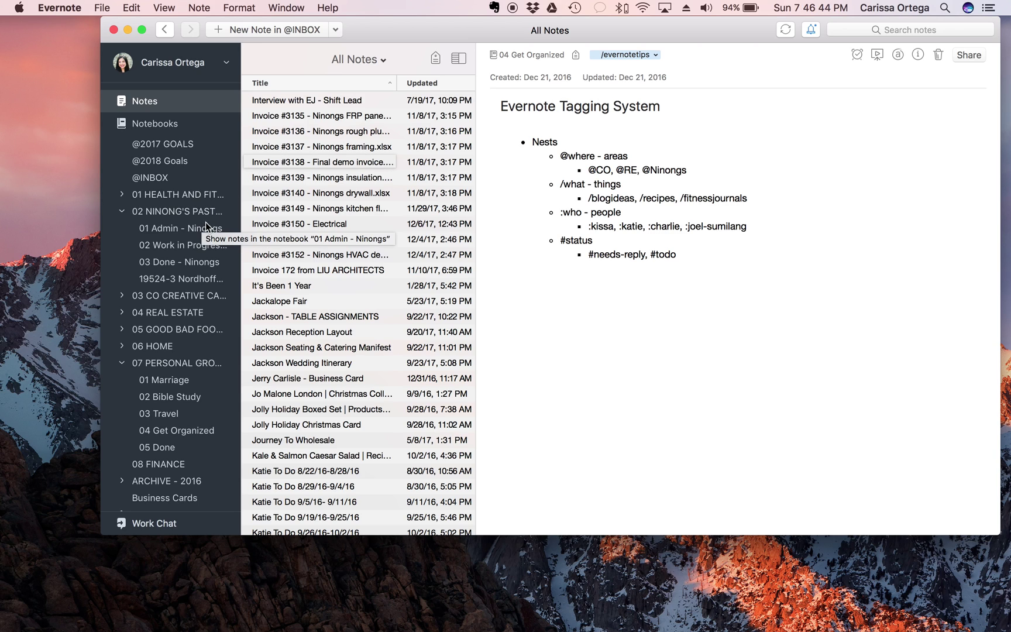
left_click(177, 246)
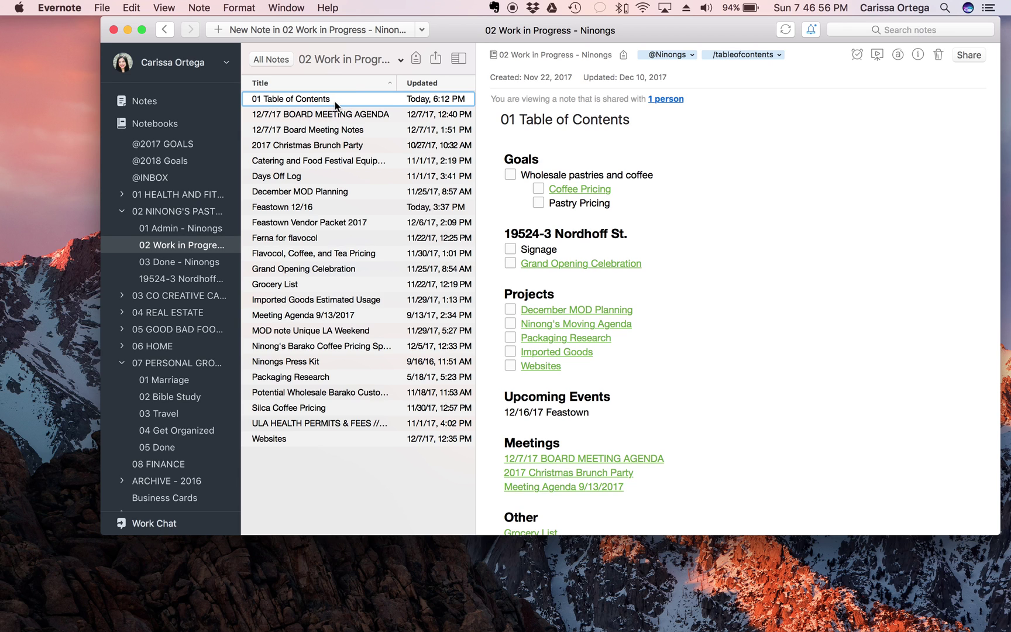
scroll(640, 190, "down", 1)
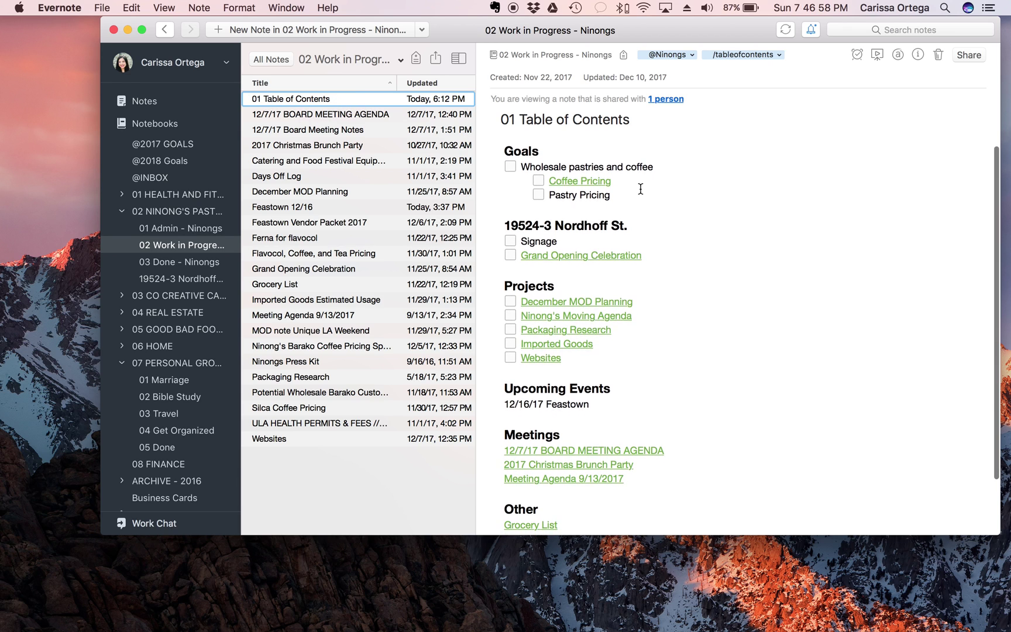
scroll(640, 191, "down", 2)
scroll(640, 191, "up", 3)
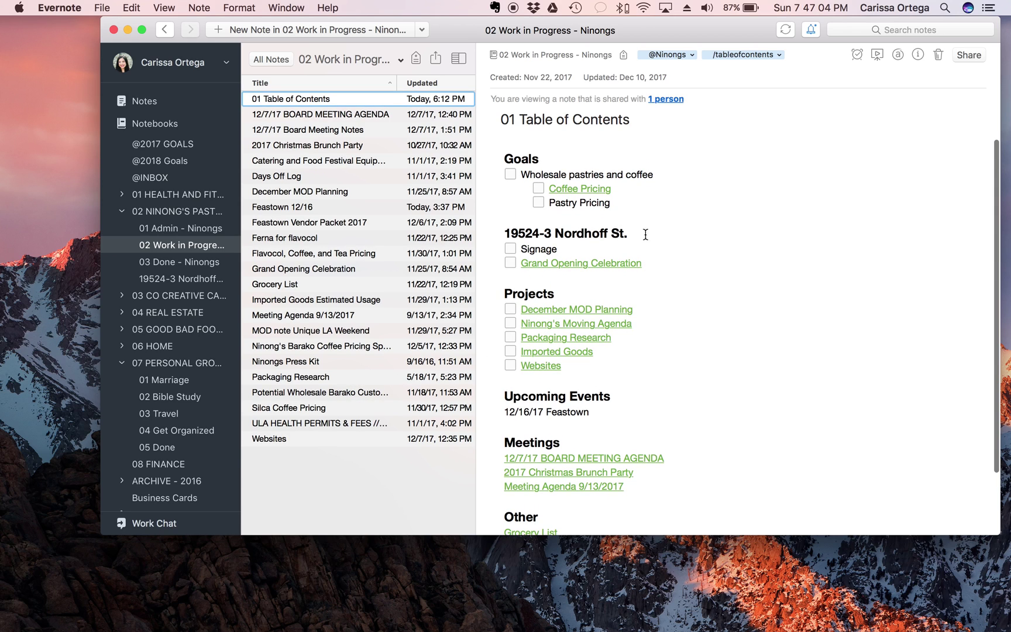
left_click_drag(644, 235, 498, 233)
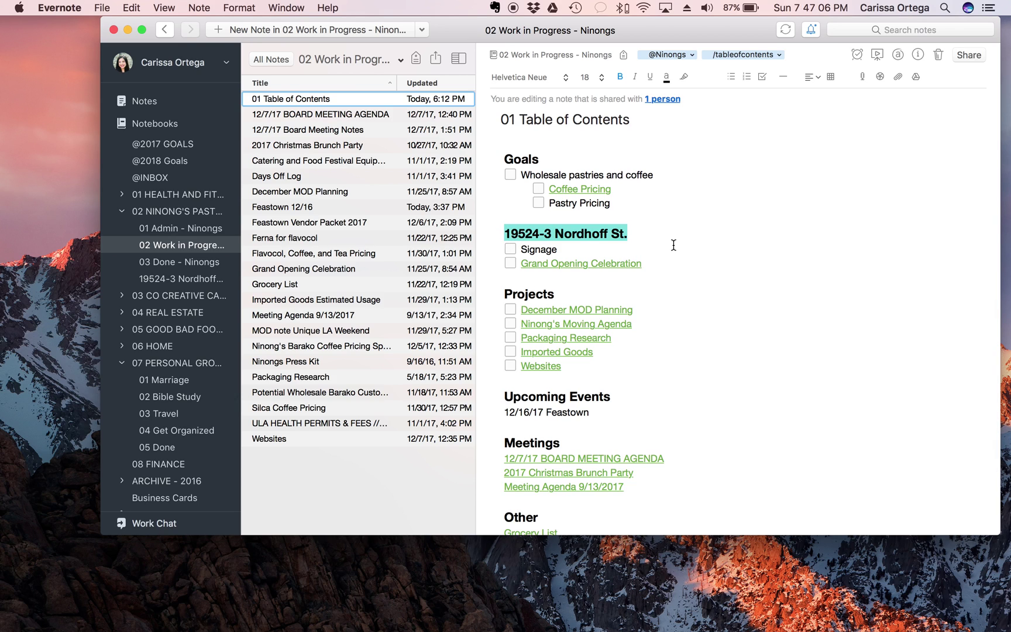
left_click(658, 234)
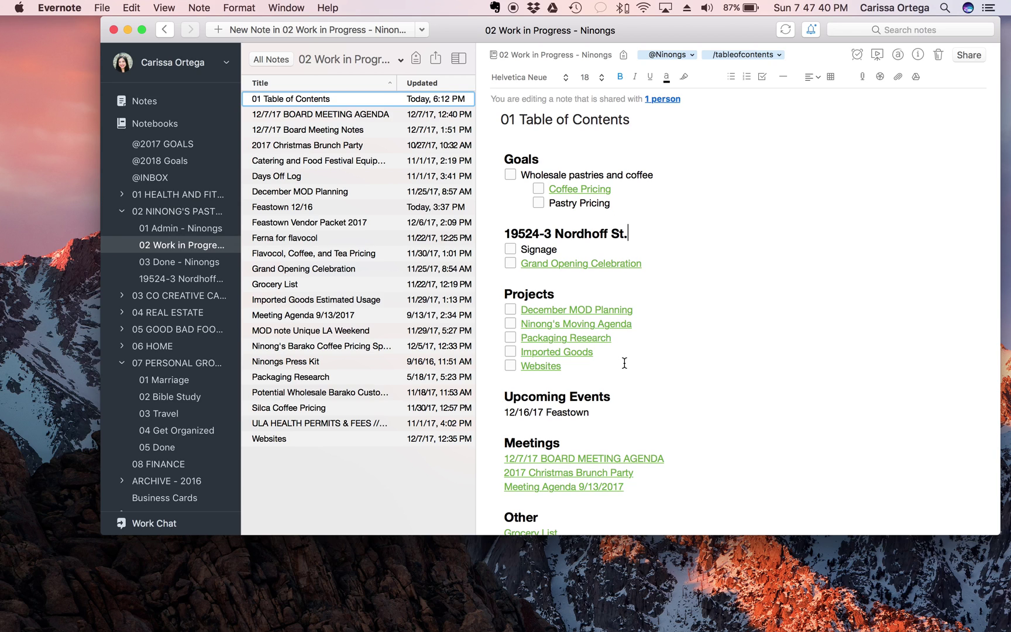
mouse_move(709, 620)
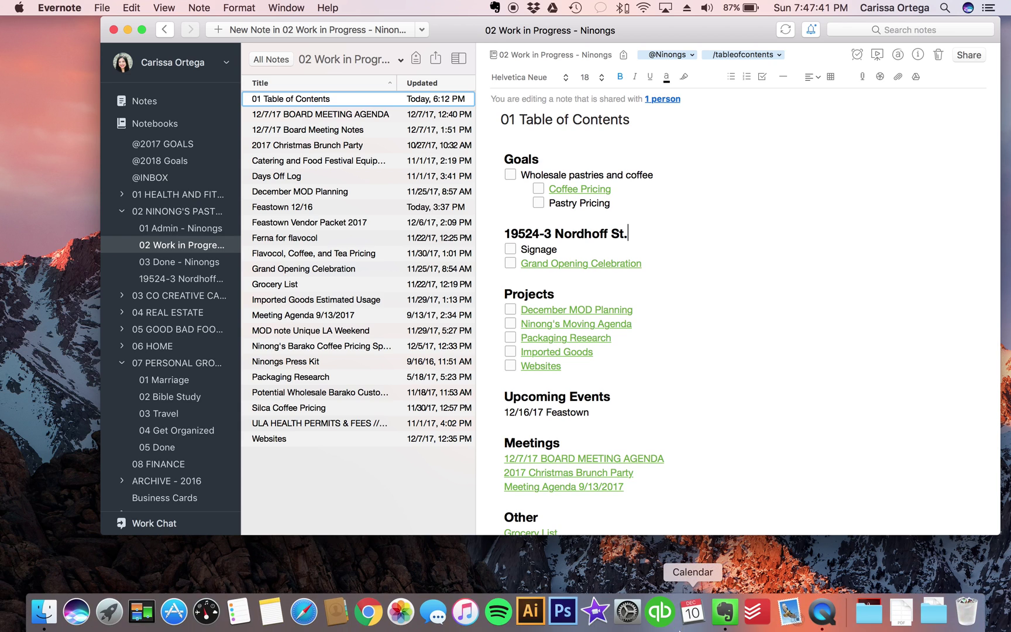
Step: Launch Todoist from the Dock onto its Today view
left_click(754, 612)
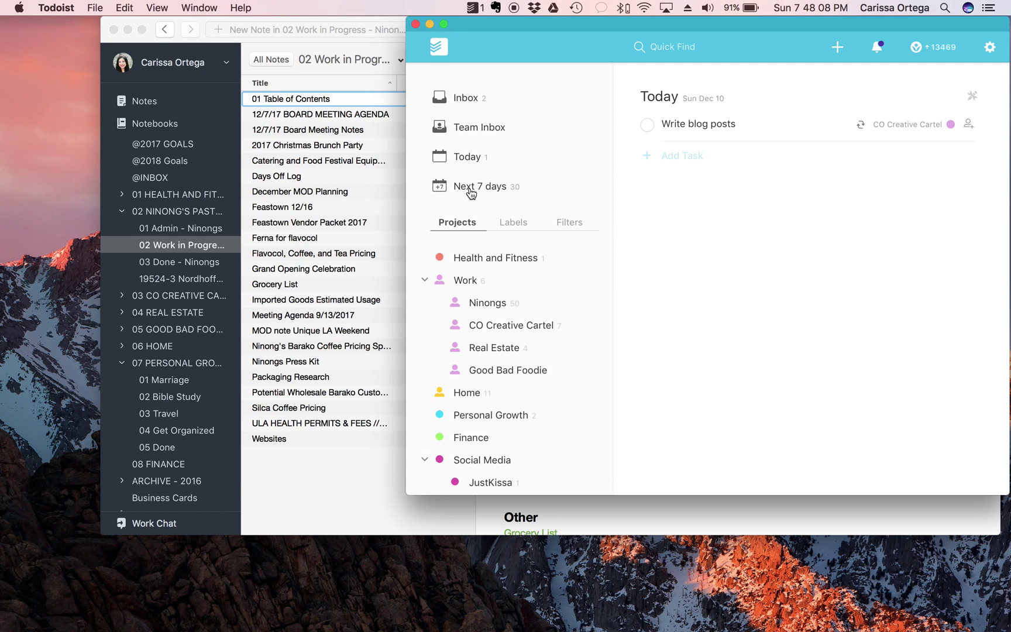
Step: Switch from Today to Next 7 days and scroll through the 30 upcoming tasks
left_click(467, 161)
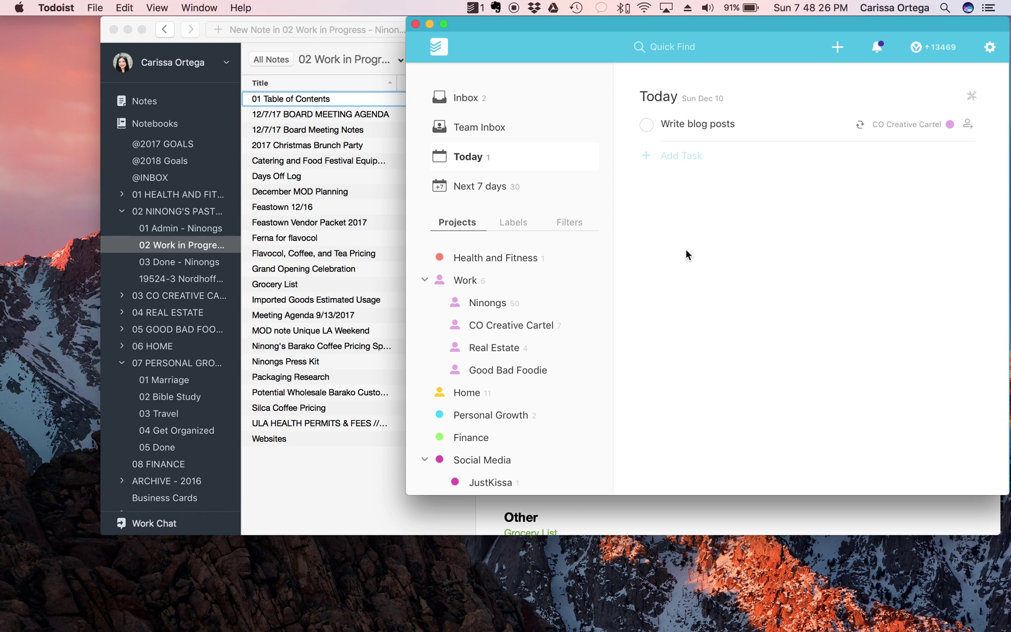
left_click(518, 195)
scroll(644, 226, "down", 5)
scroll(644, 225, "down", 10)
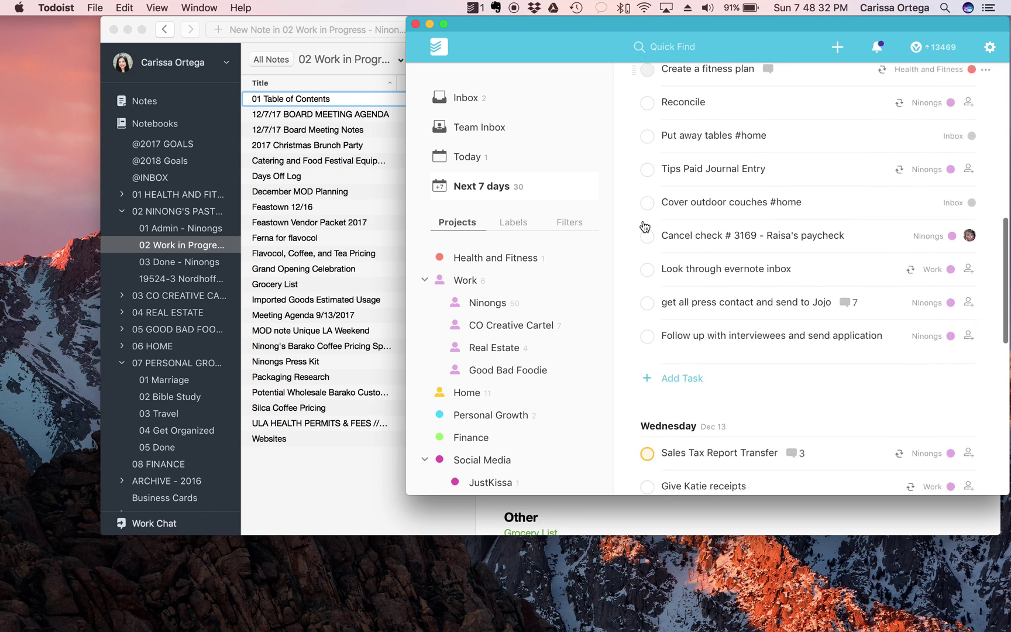
scroll(644, 226, "up", 10)
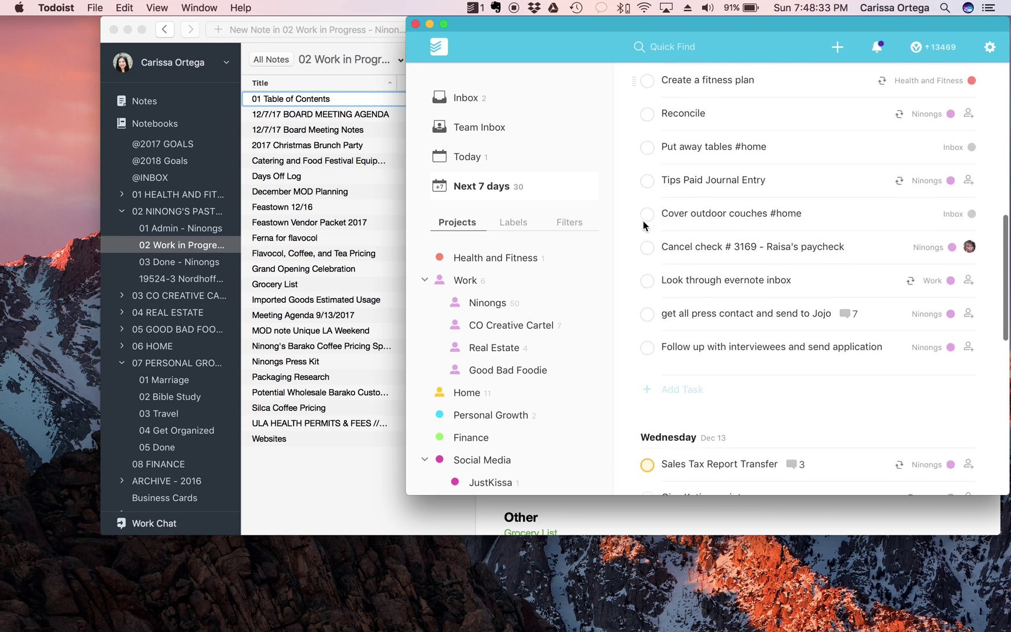
Step: Return to the Today view with only the 'Write blog posts' task
left_click(527, 164)
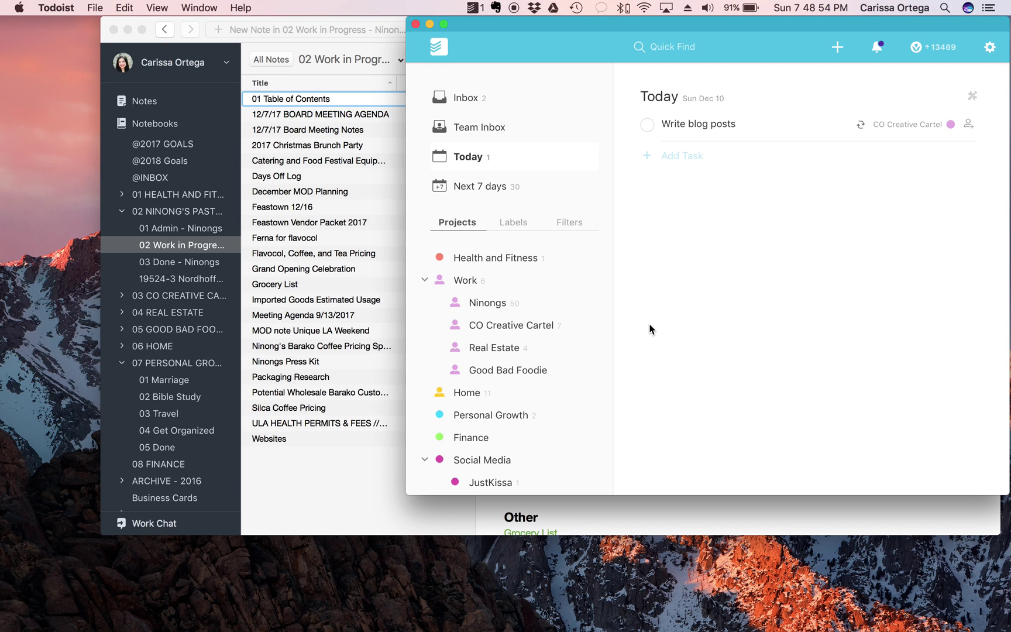
Step: Draft 'Record podcast' for CO Creative Cartel, replacing the 'today' due date with 'every day'
key("a")
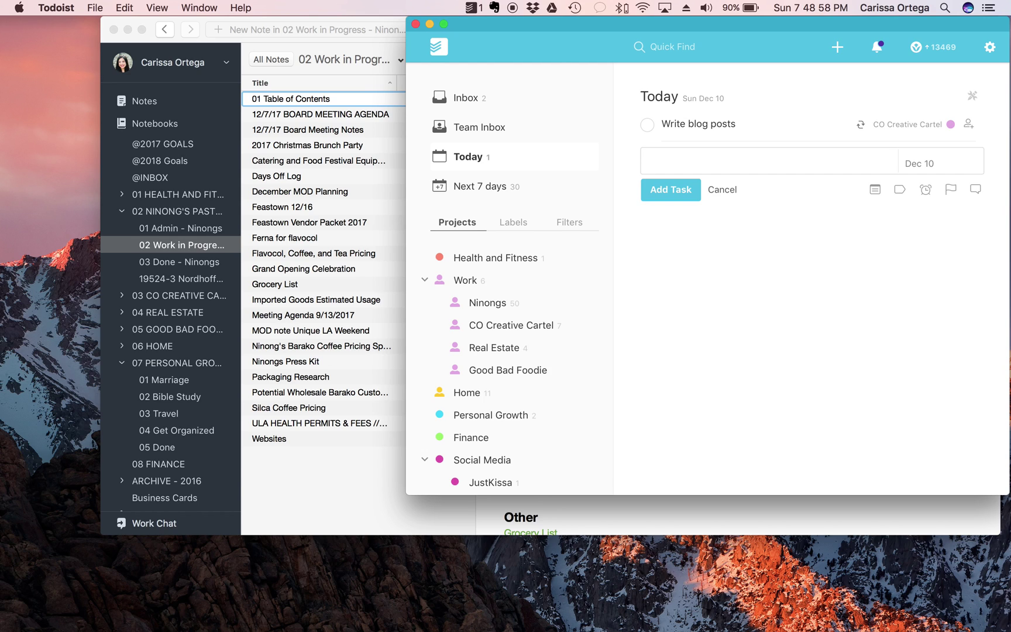
type("Record podcast #co")
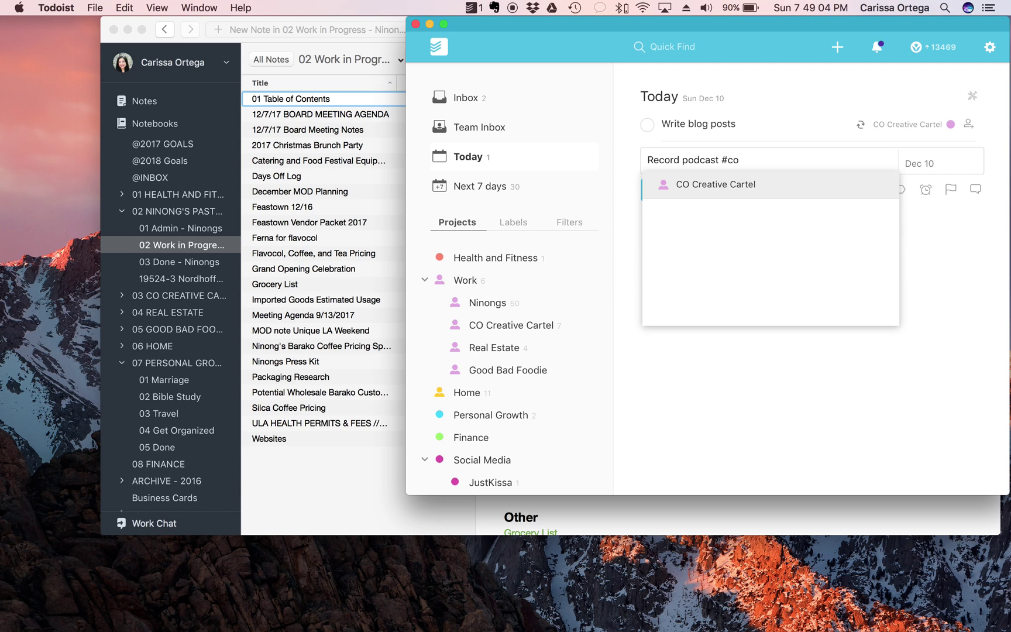
key("Return")
type("today")
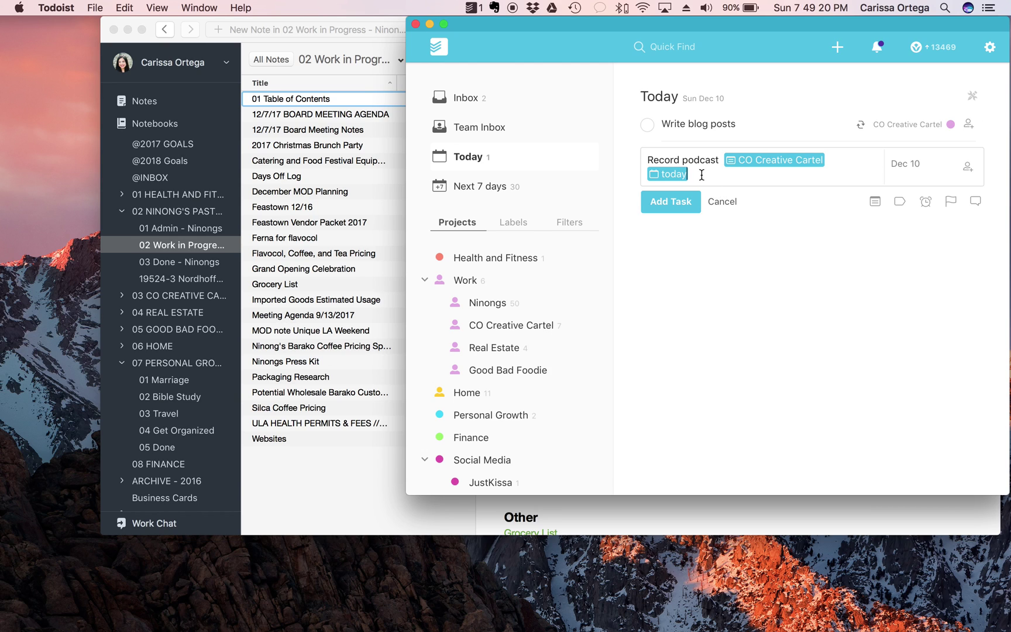
key("BackSpace")
key("BackSpace")
key("BackSpace")
key("BackSpace")
key("BackSpace")
key("BackSpace")
type("every day")
Step: Cancel the Record podcast draft, browse Projects and Filters, and end on the empty Labels list
left_click(723, 202)
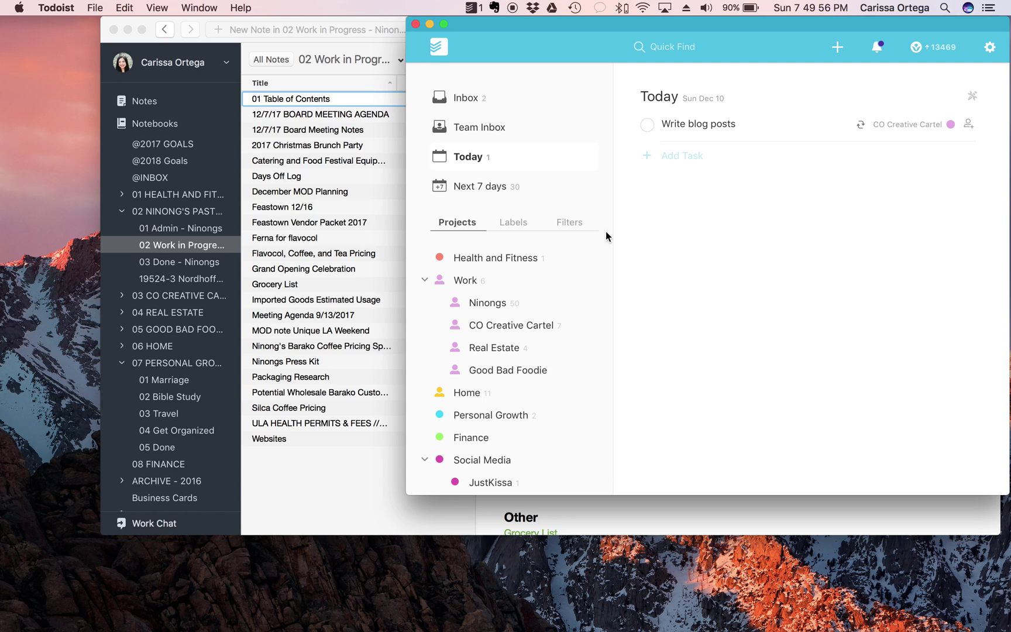
left_click(514, 225)
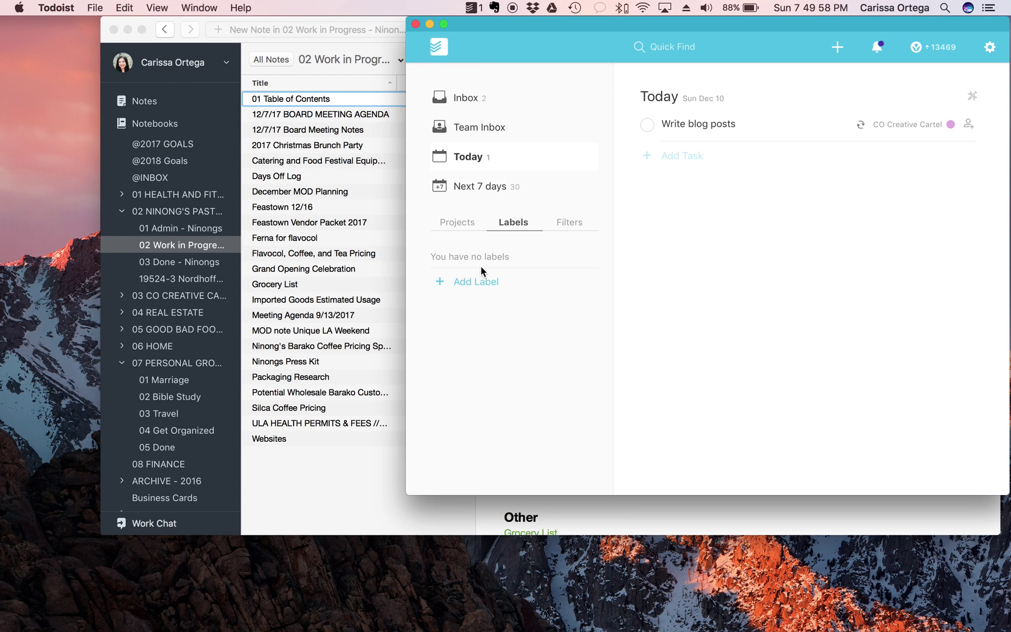
left_click(465, 229)
left_click(514, 224)
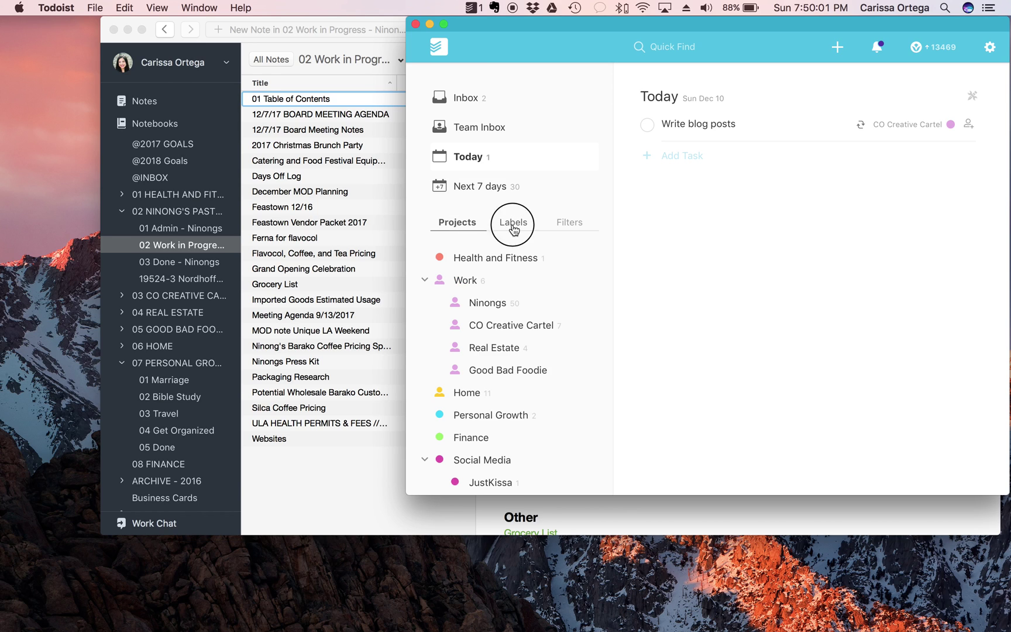
left_click(562, 230)
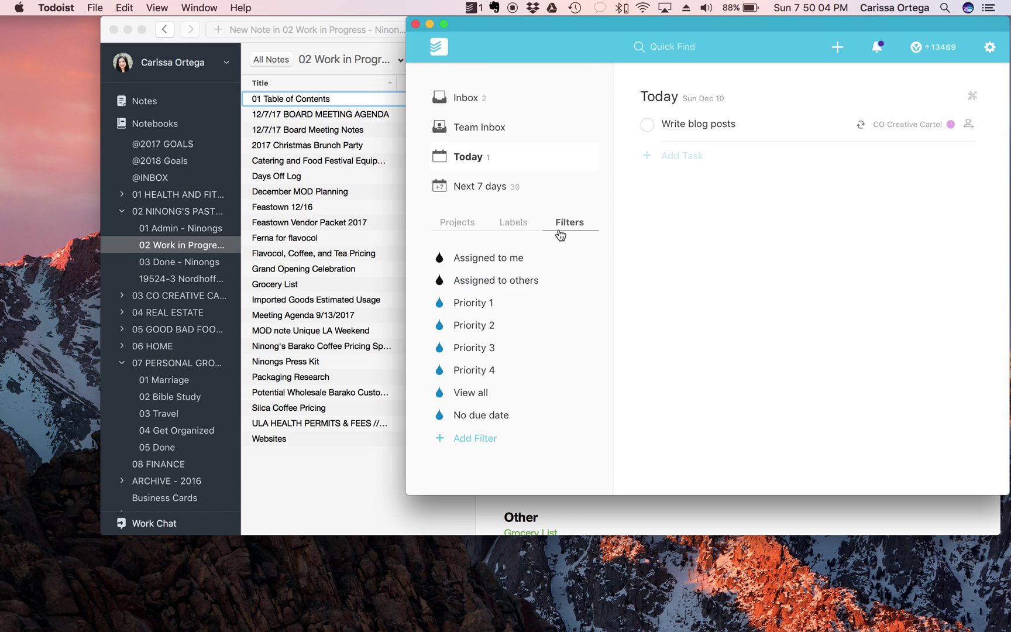
left_click(517, 225)
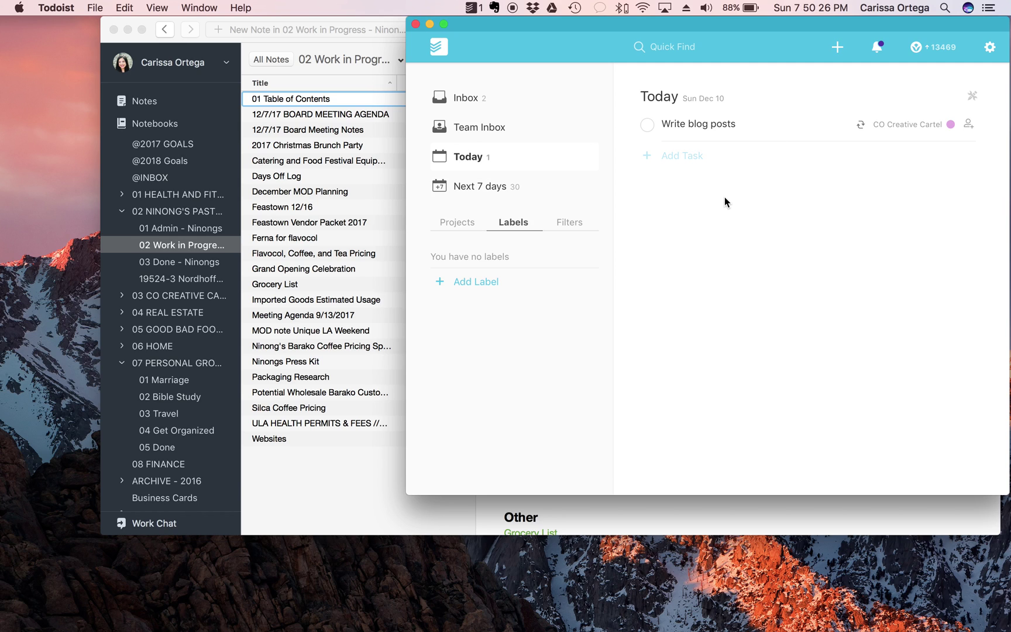
Step: Scan Next 7 days, then open the Health and Fitness project with its 'Create a fitness plan' task
left_click(513, 192)
scroll(745, 275, "down", 2)
scroll(745, 277, "down", 2)
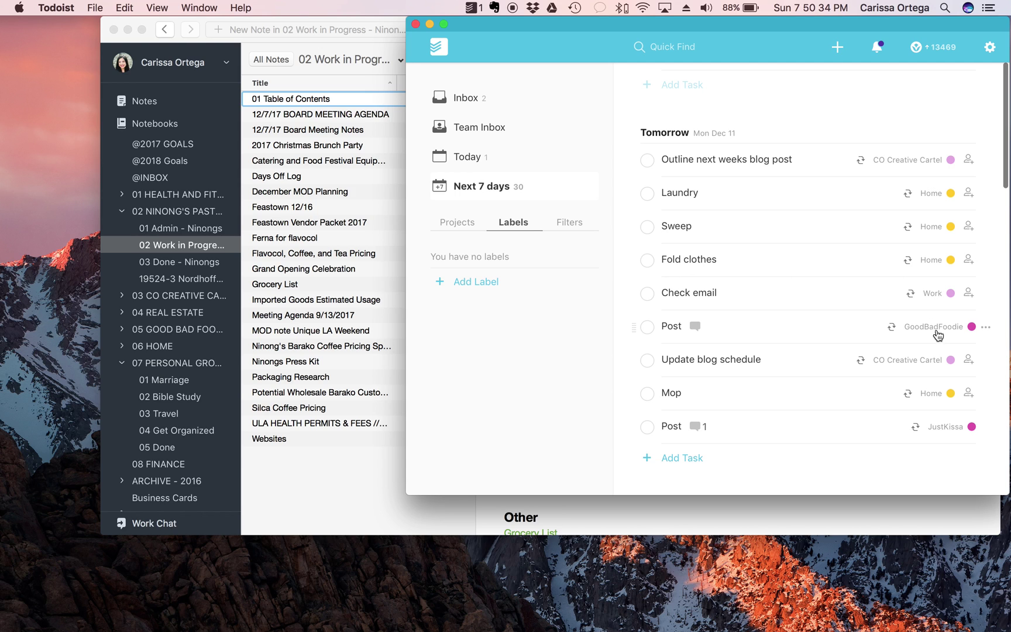
scroll(831, 404, "up", 5)
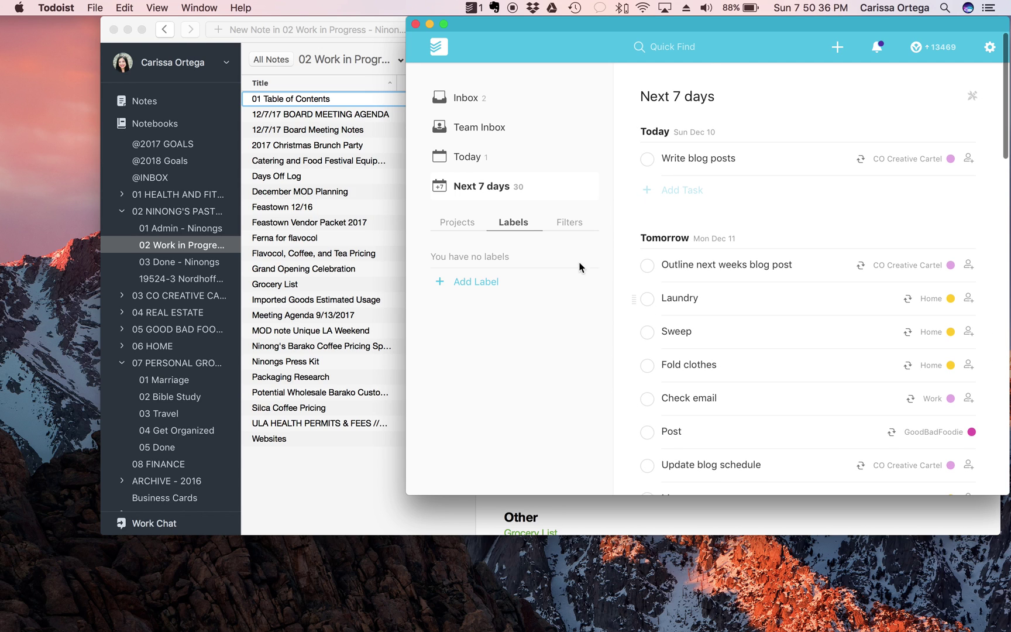
left_click(464, 226)
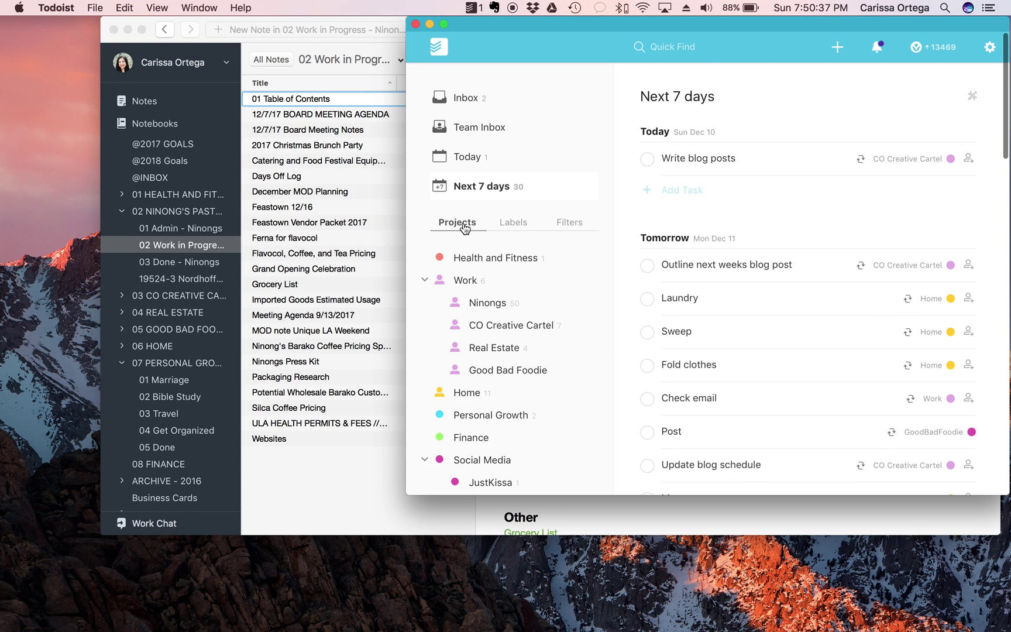
left_click(492, 257)
left_click(512, 226)
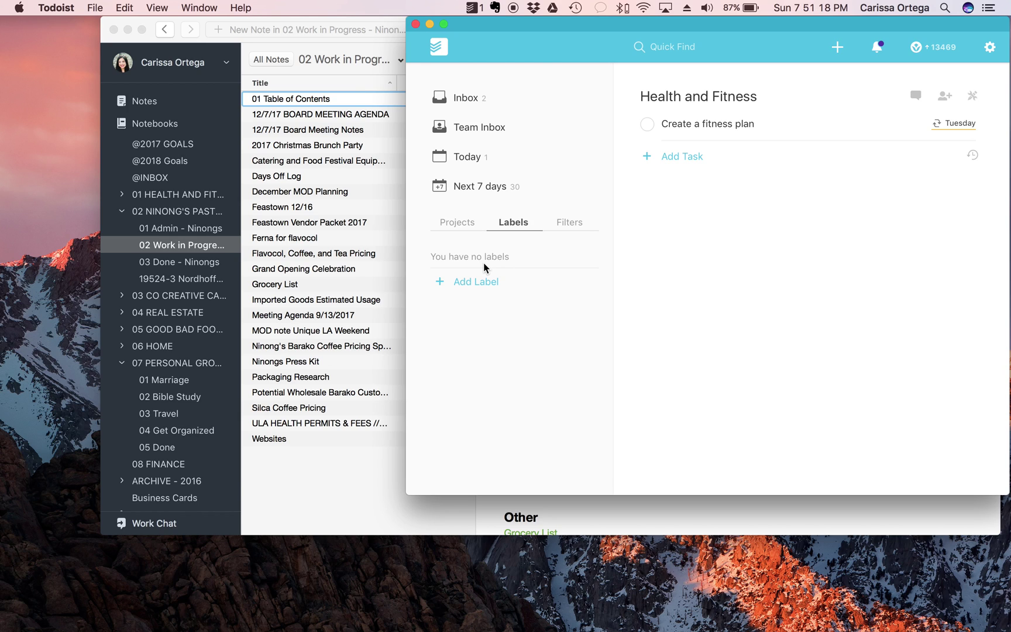
Step: In Evernote, review the 02 Ninongs Pastries wholesale pastries and barako coffee goal, then return to 02 Work in Progress
left_click(356, 515)
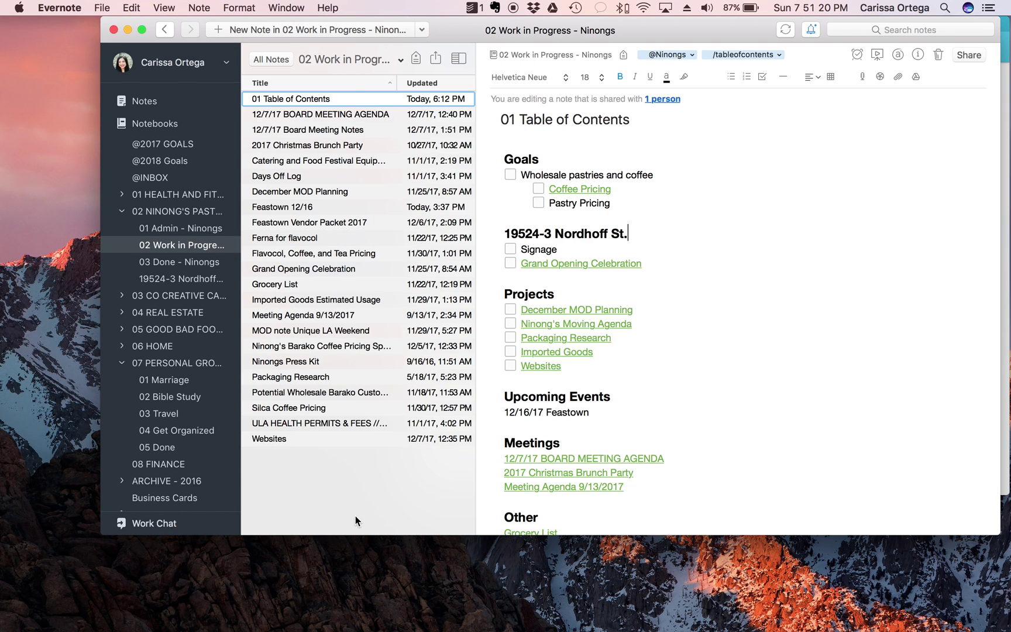
left_click(172, 159)
left_click(271, 116)
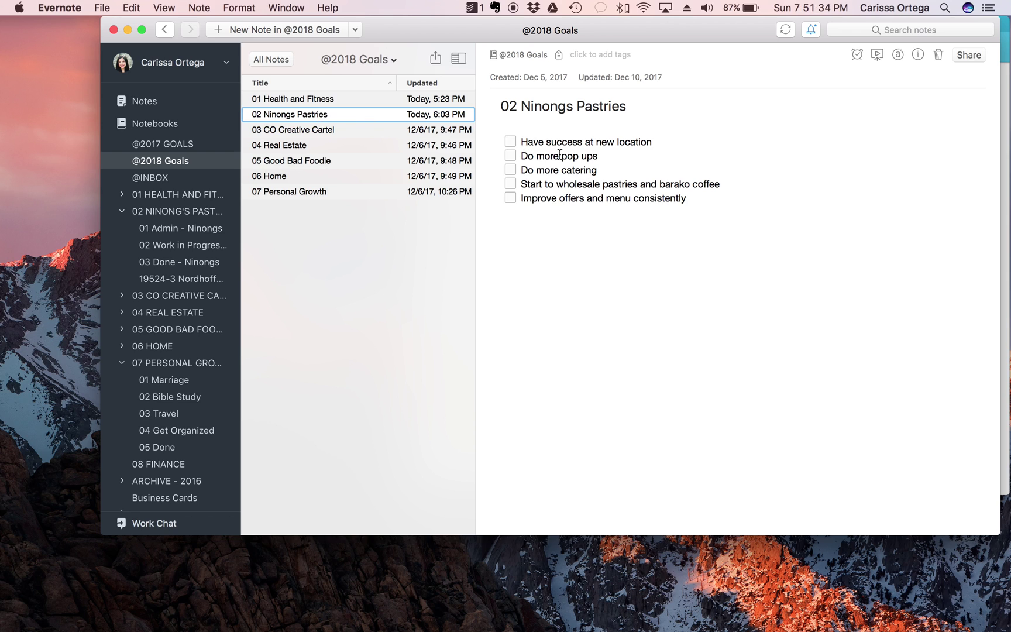
left_click(727, 185)
left_click_drag(727, 185, 515, 183)
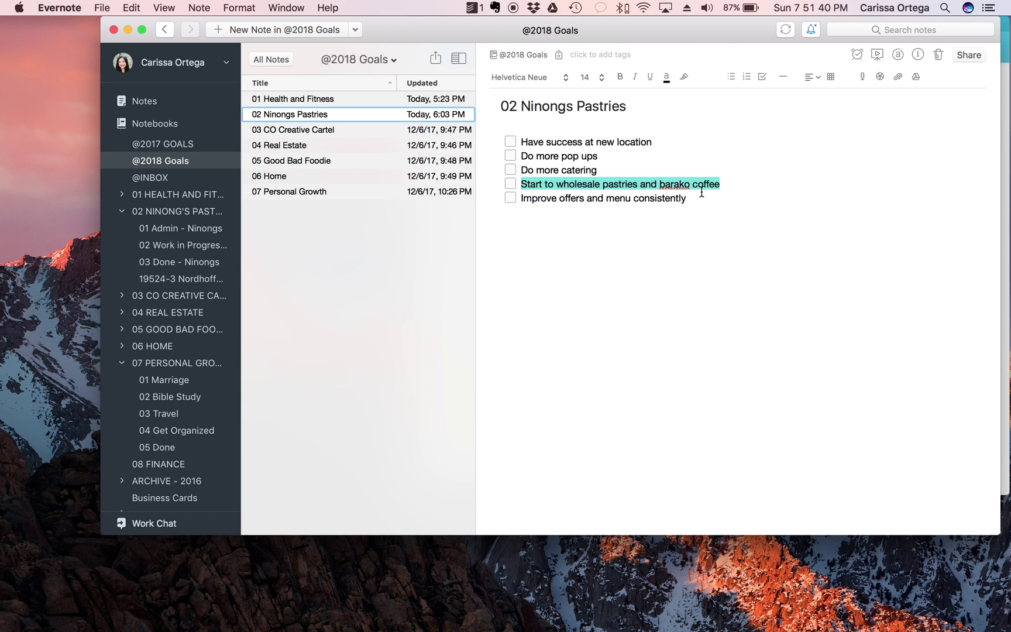
left_click(202, 246)
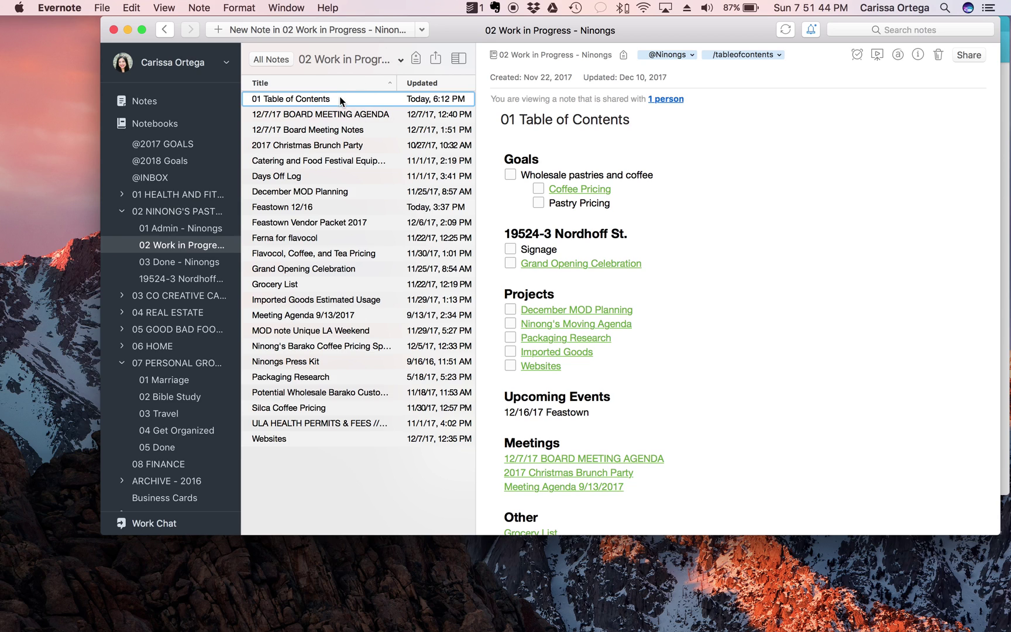
Step: Review the Wholesale pastries and coffee, Coffee Pricing and Pastry Pricing lines in 01 Table of Contents
left_click(522, 157)
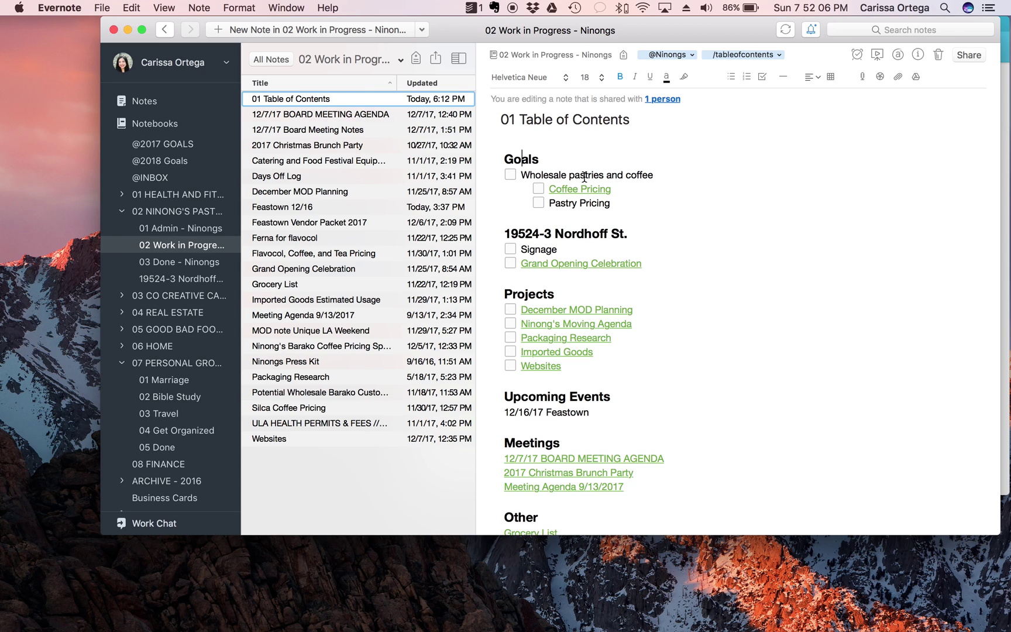
left_click(655, 176)
left_click_drag(655, 175, 519, 174)
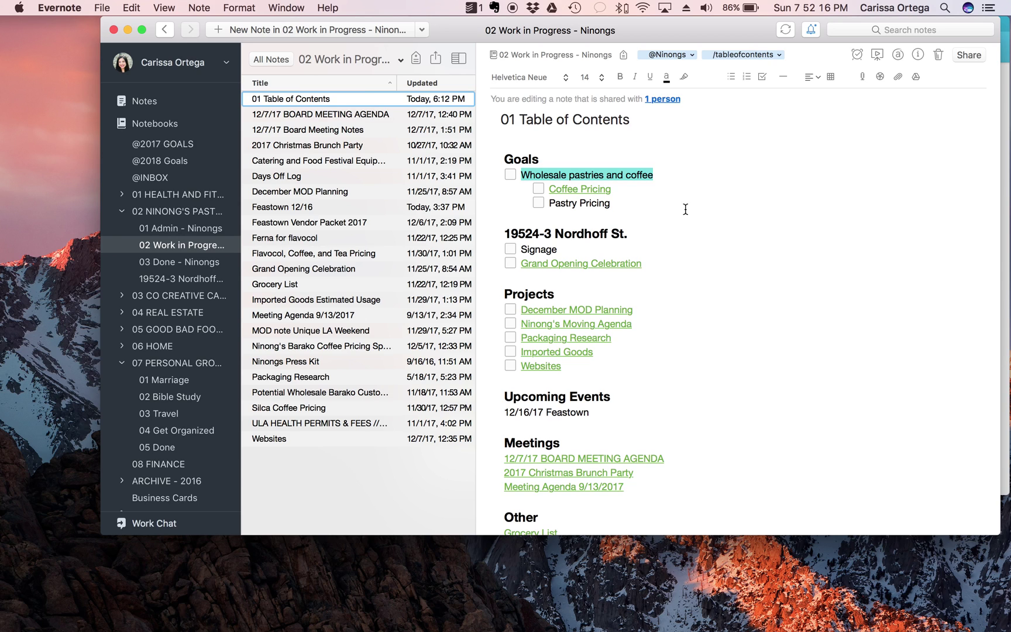
left_click(640, 203)
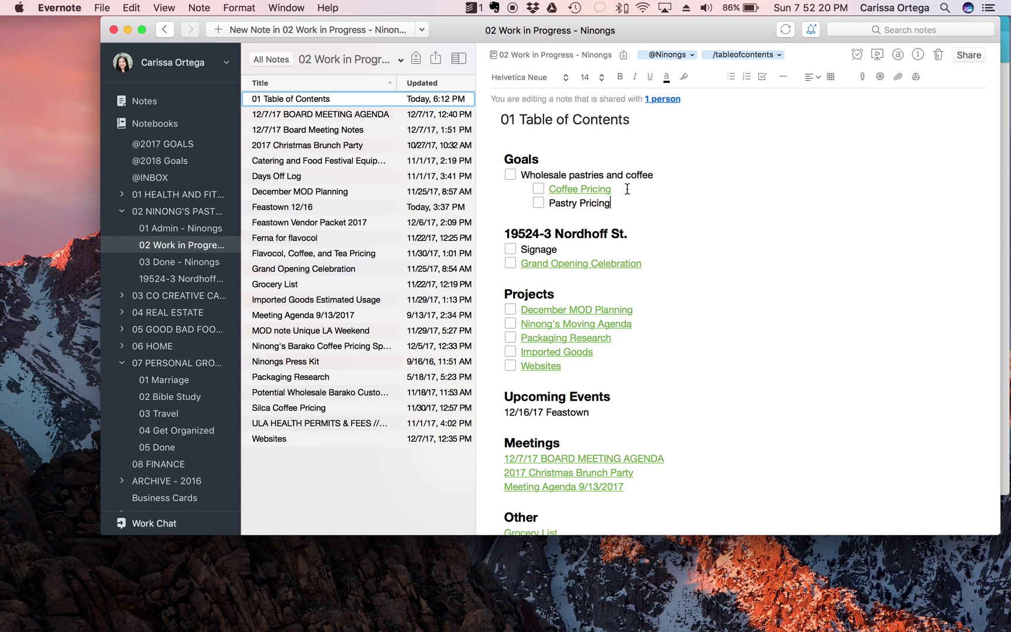
triple_click(571, 188)
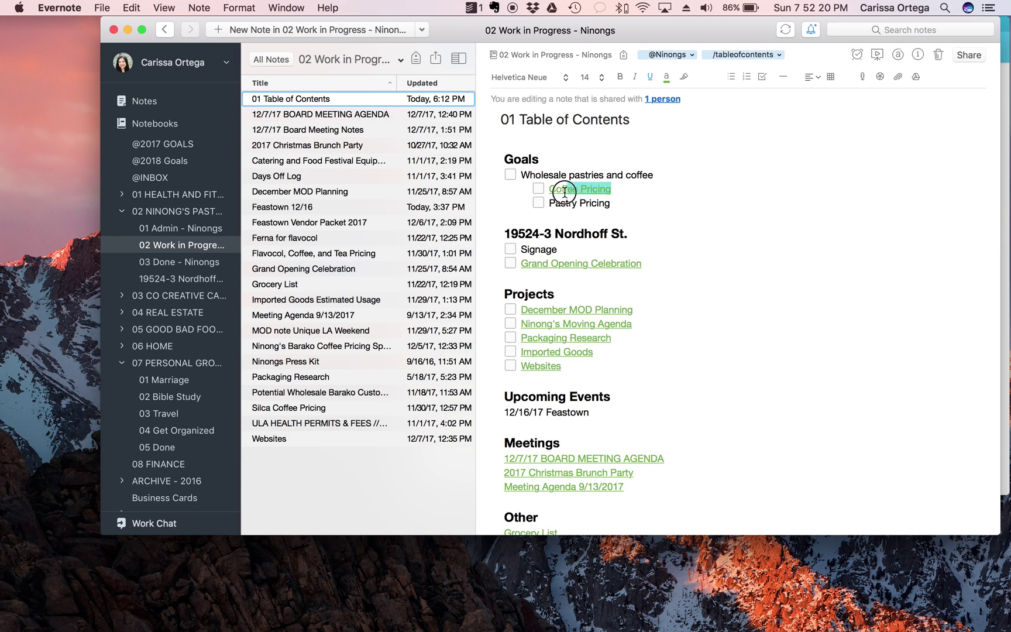
left_click(630, 193)
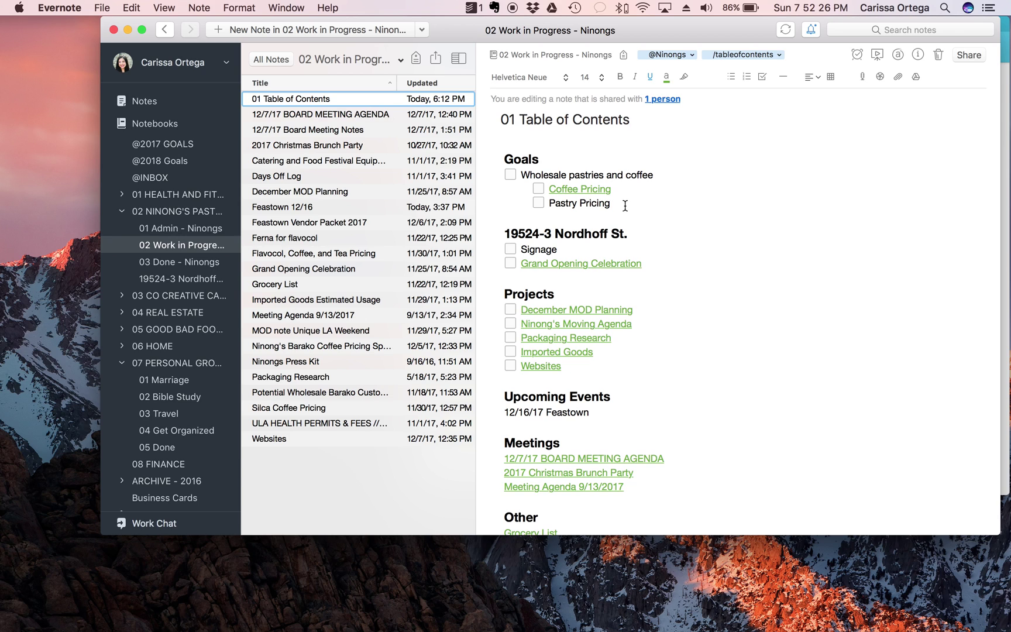
left_click(603, 207)
left_click_drag(604, 207, 539, 207)
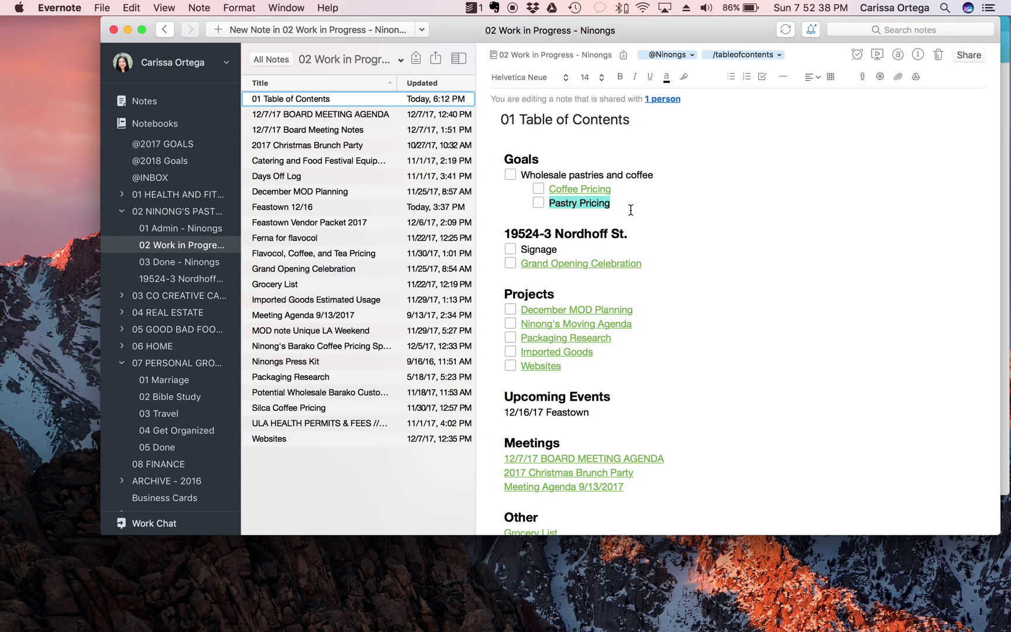
Step: Bring Todoist to the front and show today's tasks
mouse_move(661, 626)
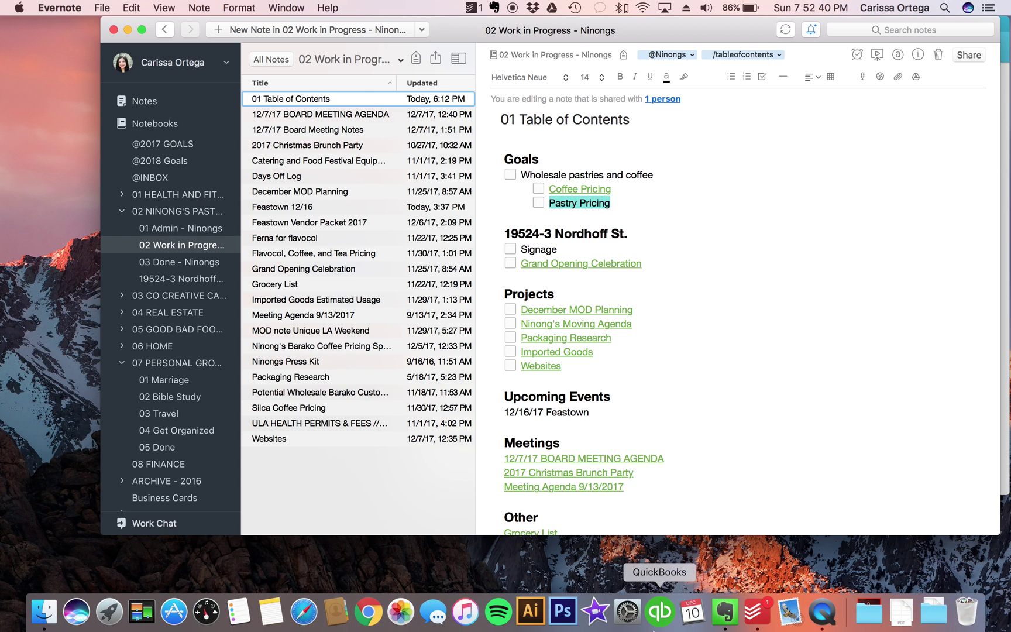
left_click(757, 619)
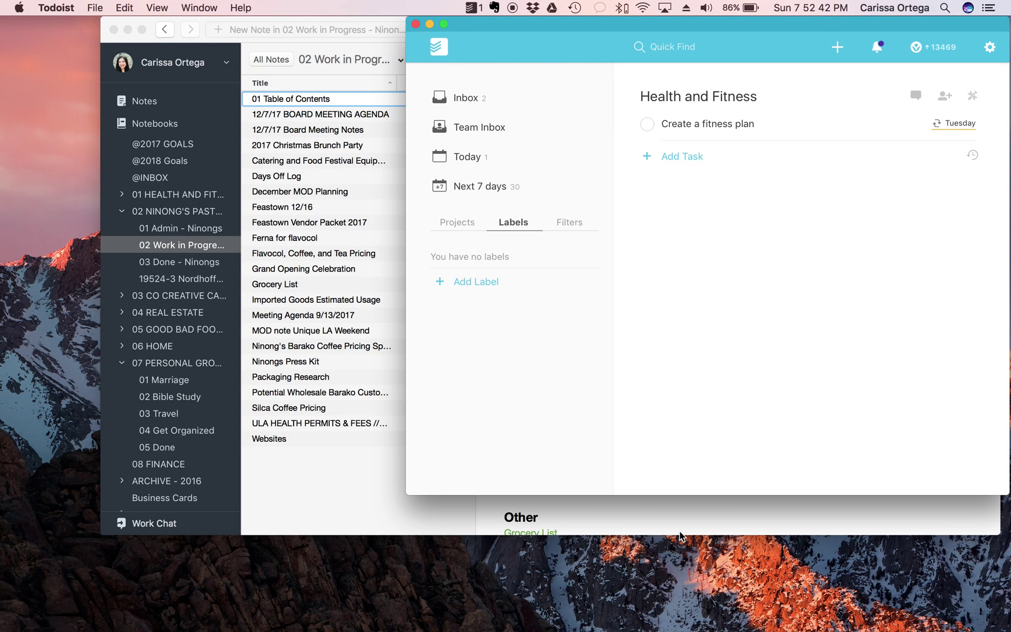
left_click(472, 168)
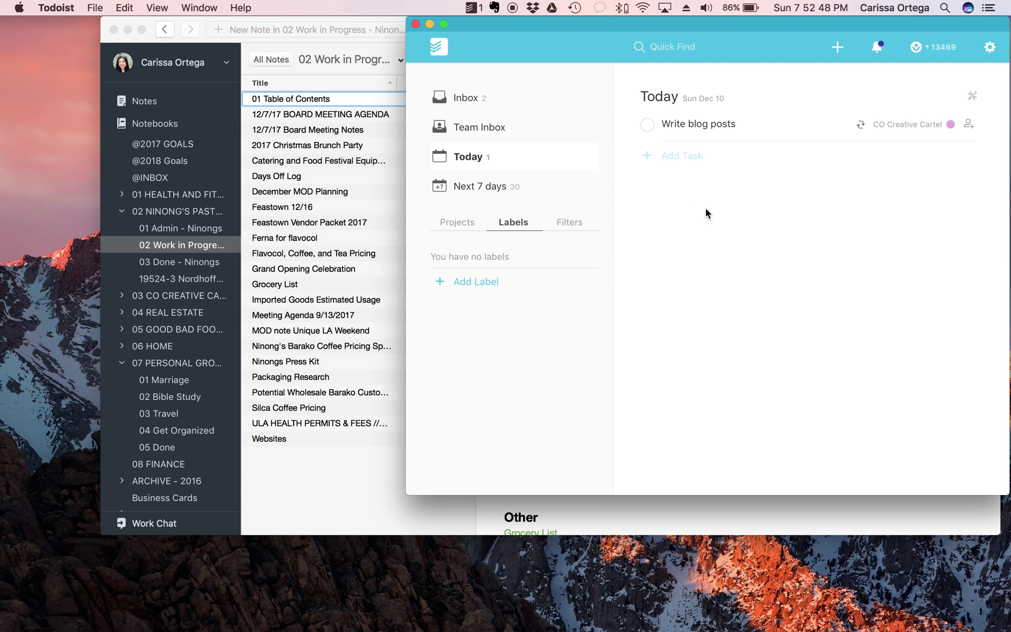
Step: Add the task 'Cost analysis for pastry' due Monday in the Ninongs project
key("a")
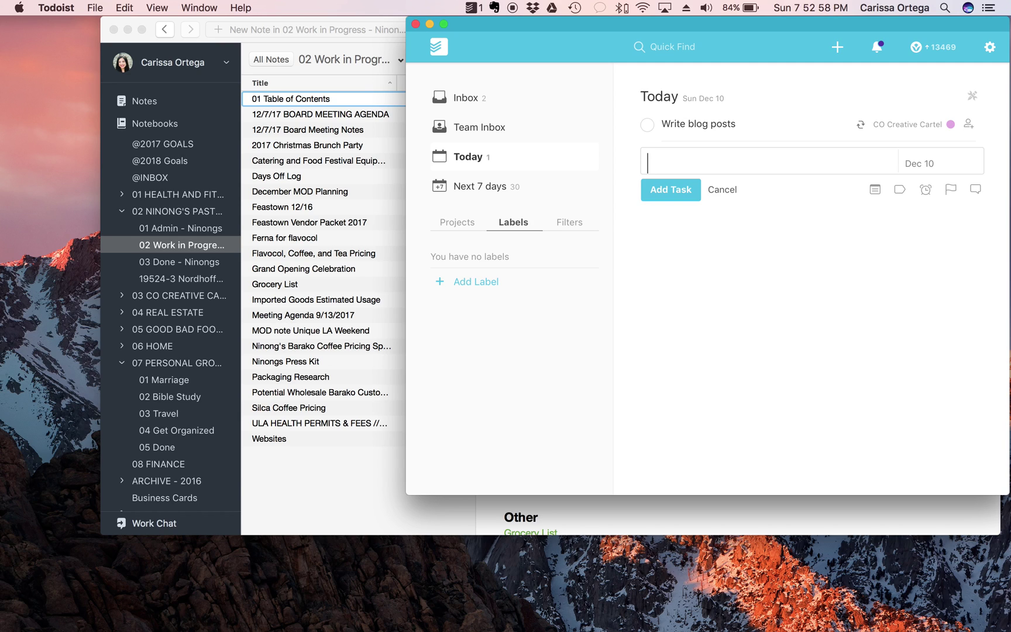
type("Cost analysis for pastry")
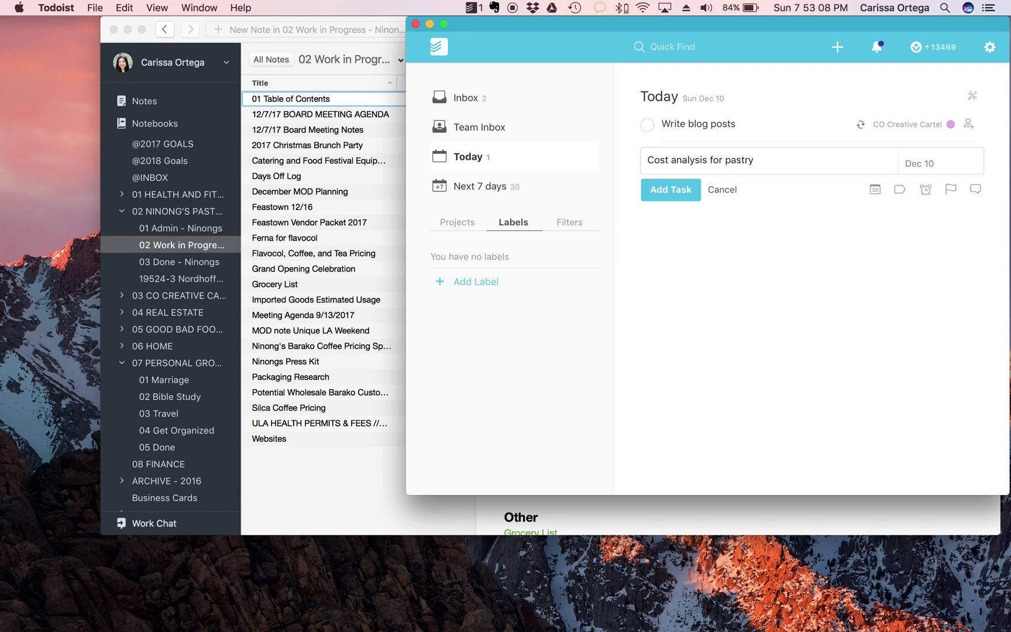
type("monday")
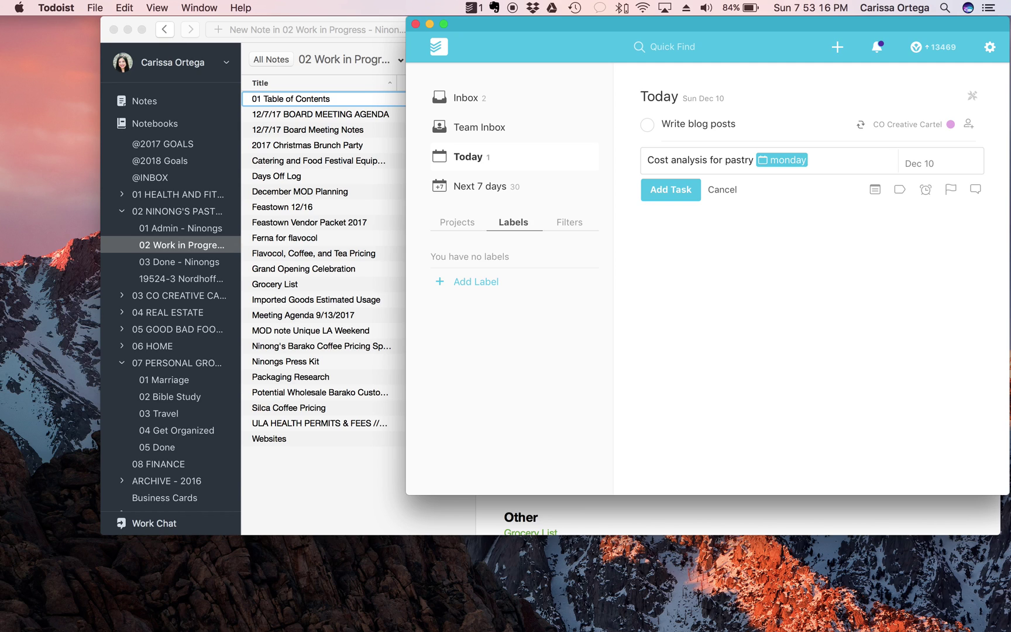
type("#")
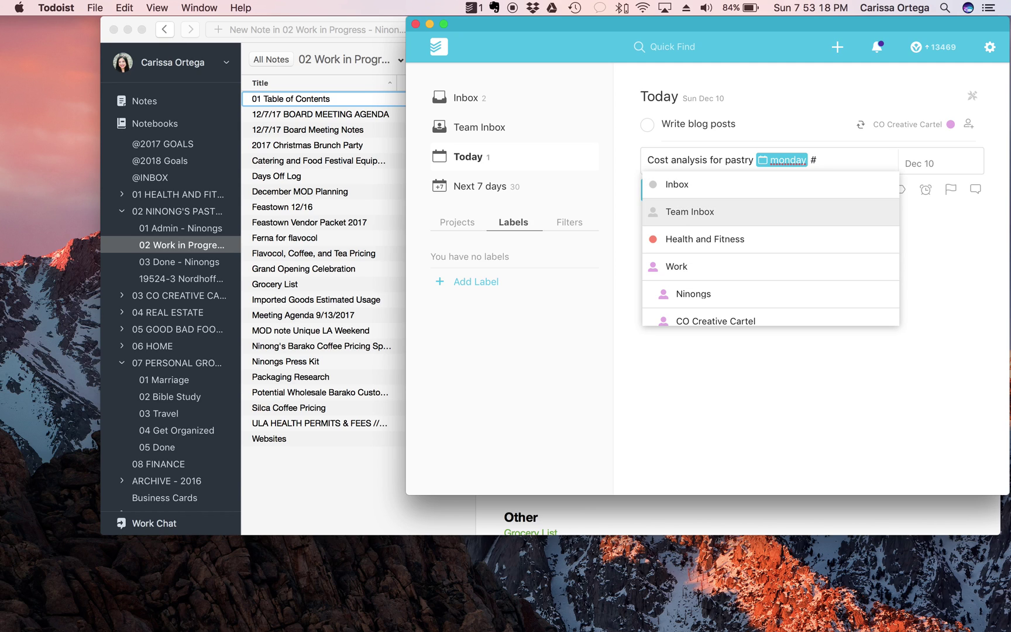
type("nino")
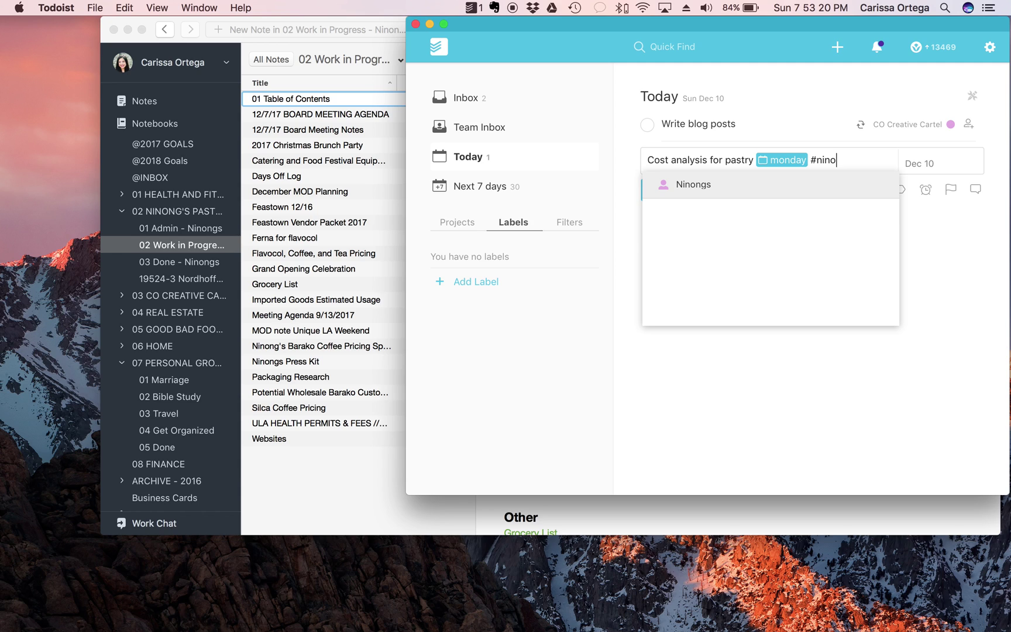
key("Return")
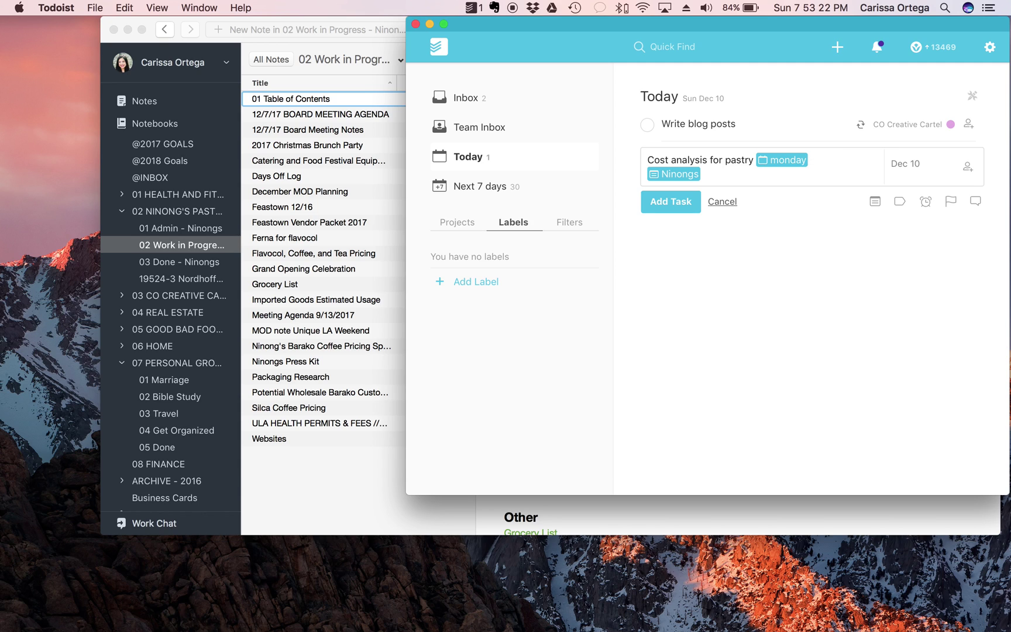
key("Return")
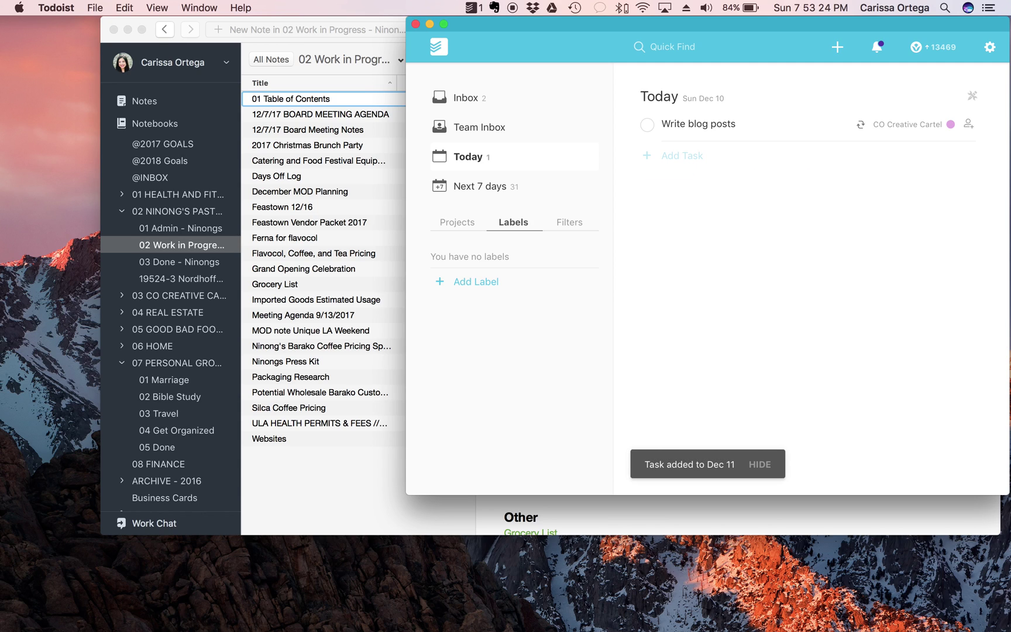
Step: Show the projects and the Next 7 days view to find Cost analysis for pastry under Tomorrow
left_click(462, 222)
left_click(473, 186)
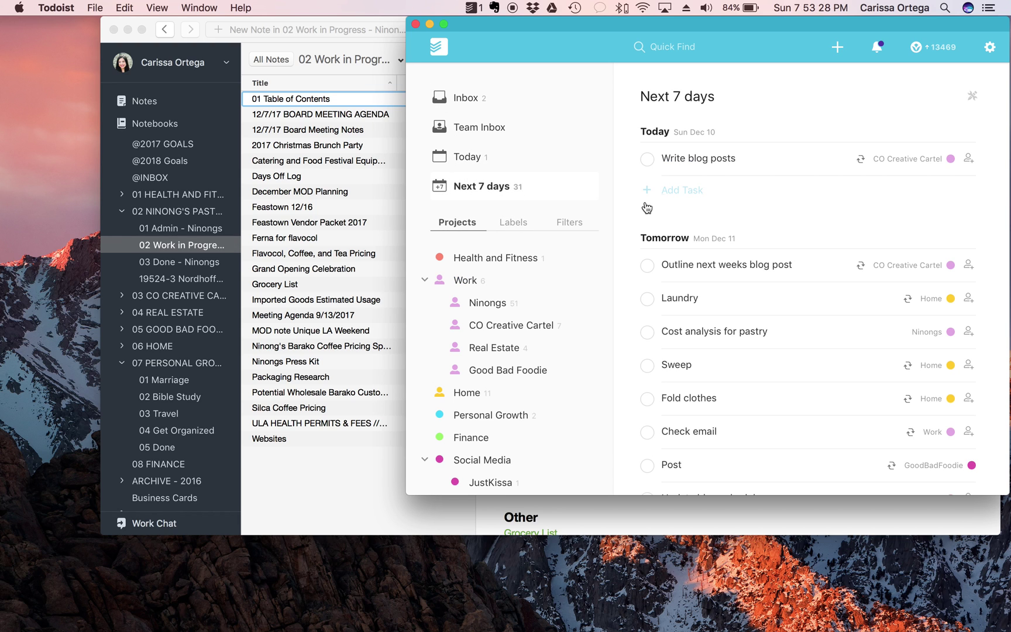
scroll(747, 212, "down", 2)
scroll(747, 212, "down", 7)
scroll(746, 206, "up", 5)
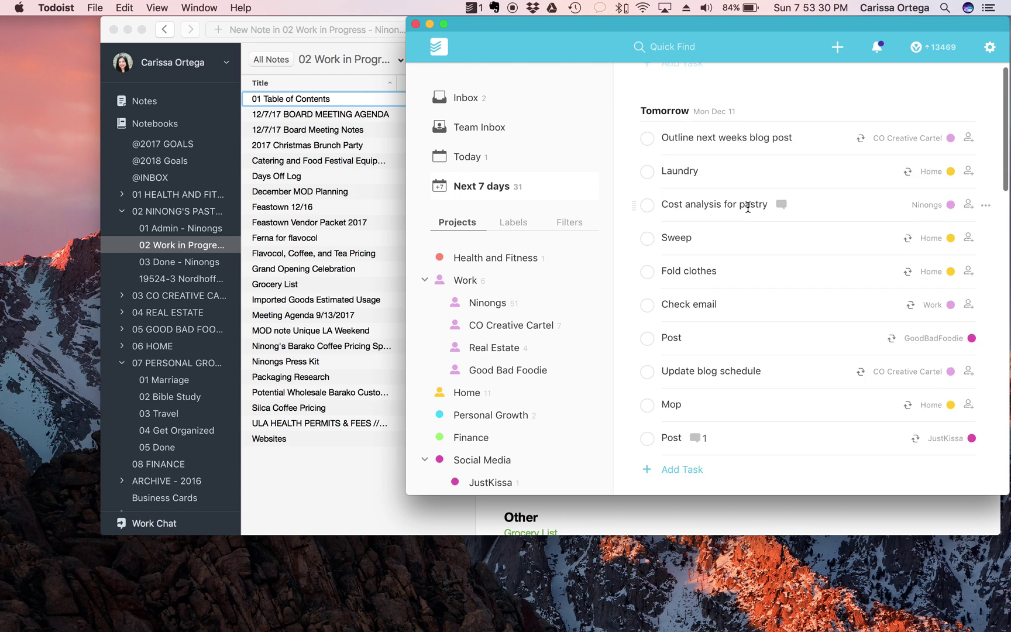
scroll(748, 205, "down", 1)
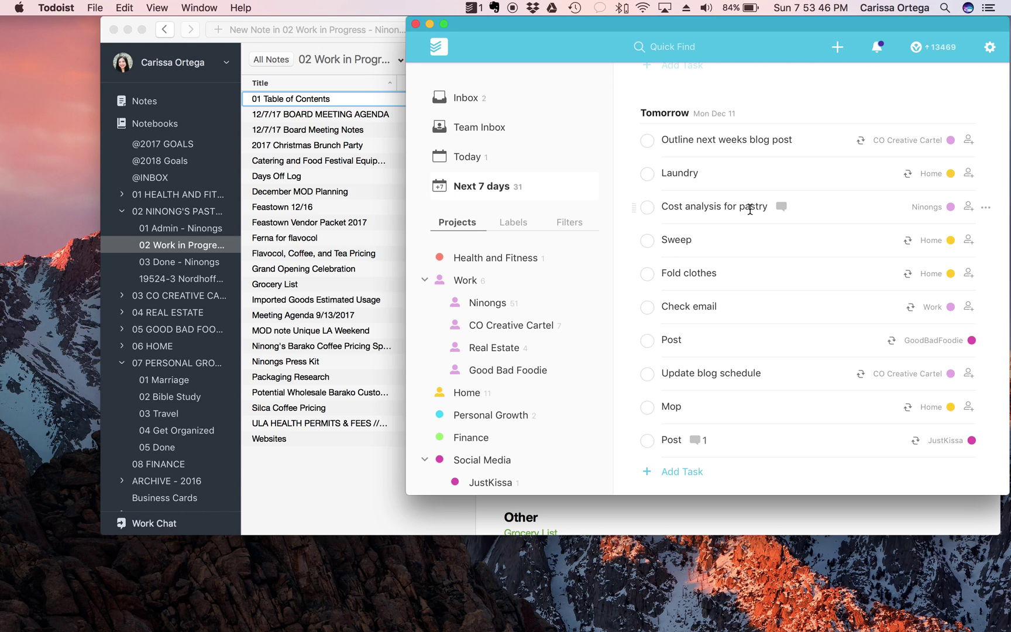
Step: Bring Evernote forward and look over the Goals checklist in the 01 Table of Contents note
left_click(337, 492)
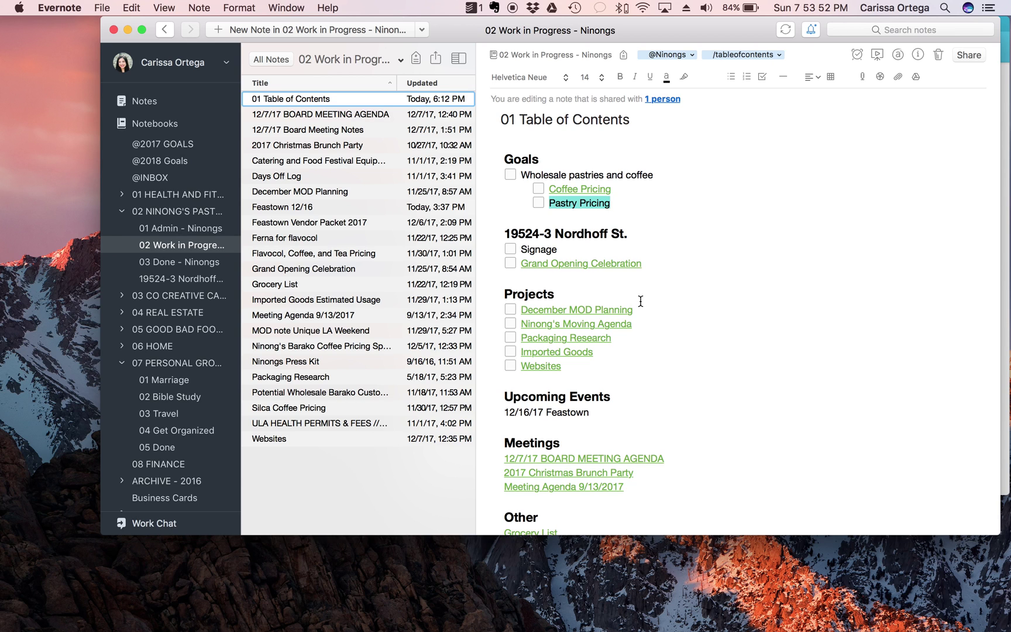
scroll(678, 263, "down", 1)
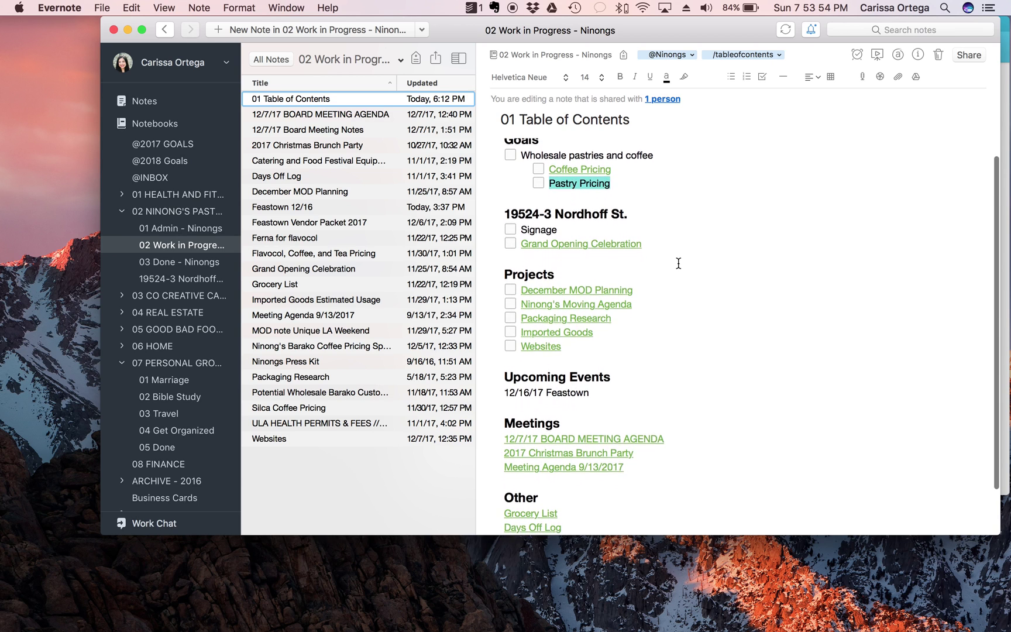
scroll(678, 263, "up", 1)
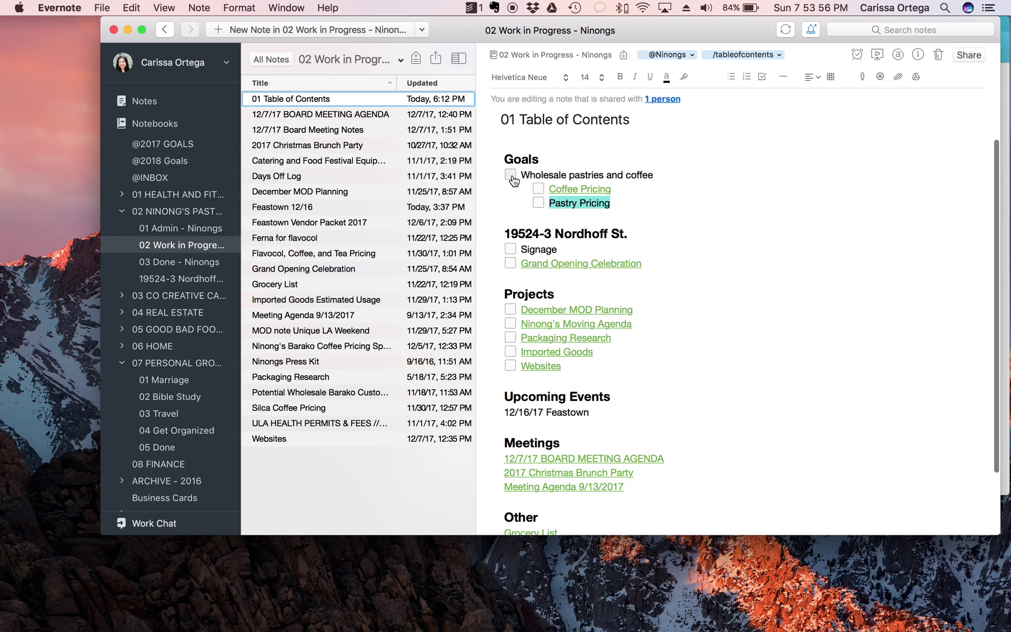